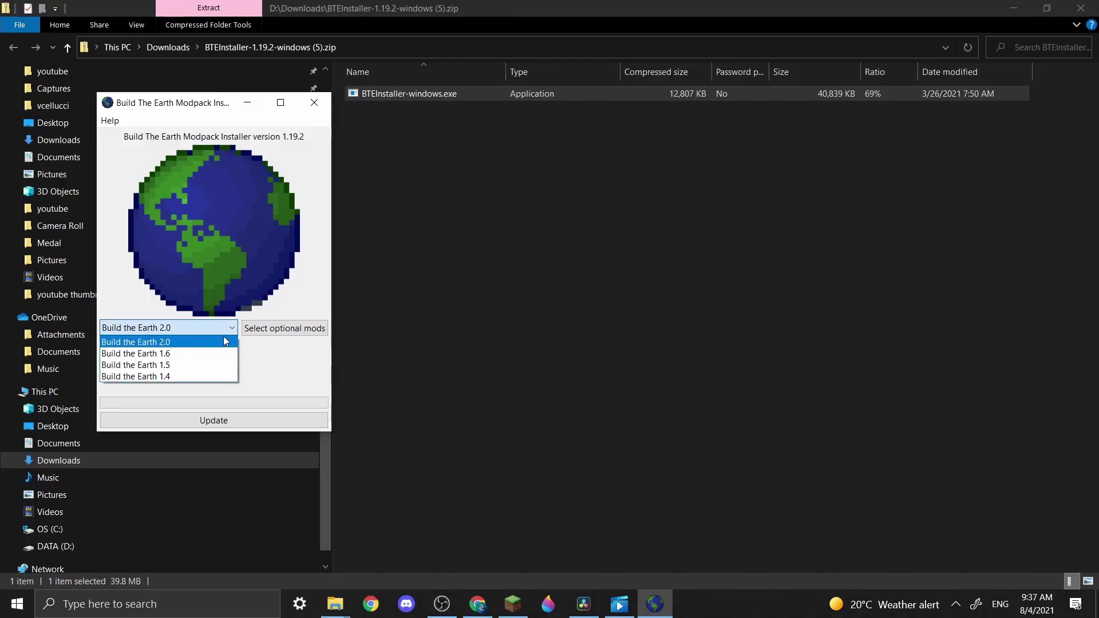
- Choose Build the Earth 2.0 in the modpack installer and save ReplayMod and VanillaFix as additional optional mods
click(223, 336)
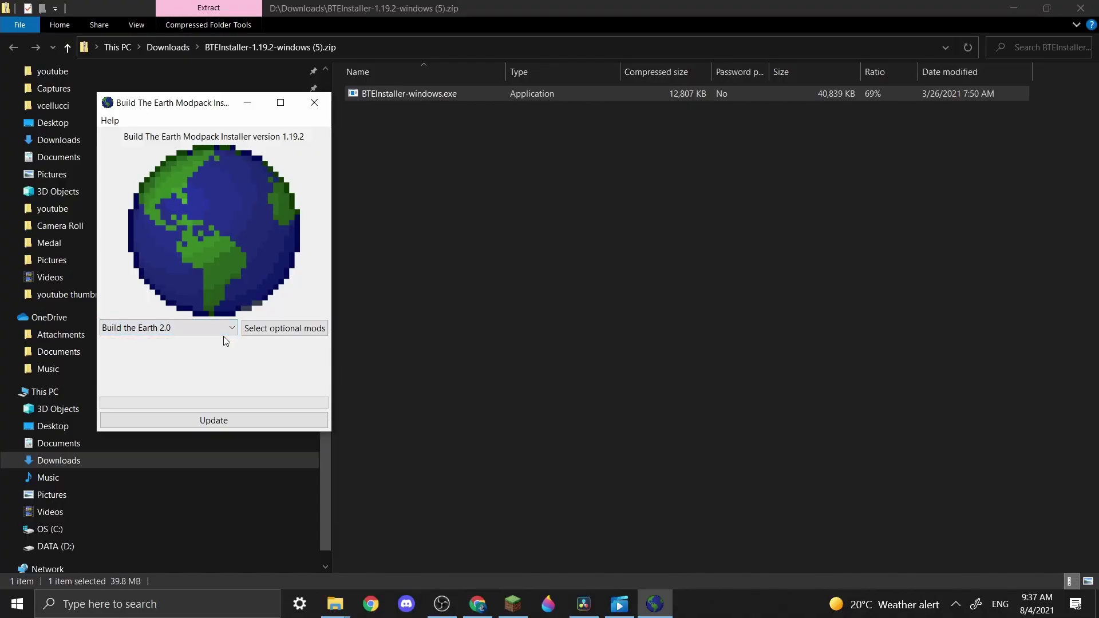
click(284, 331)
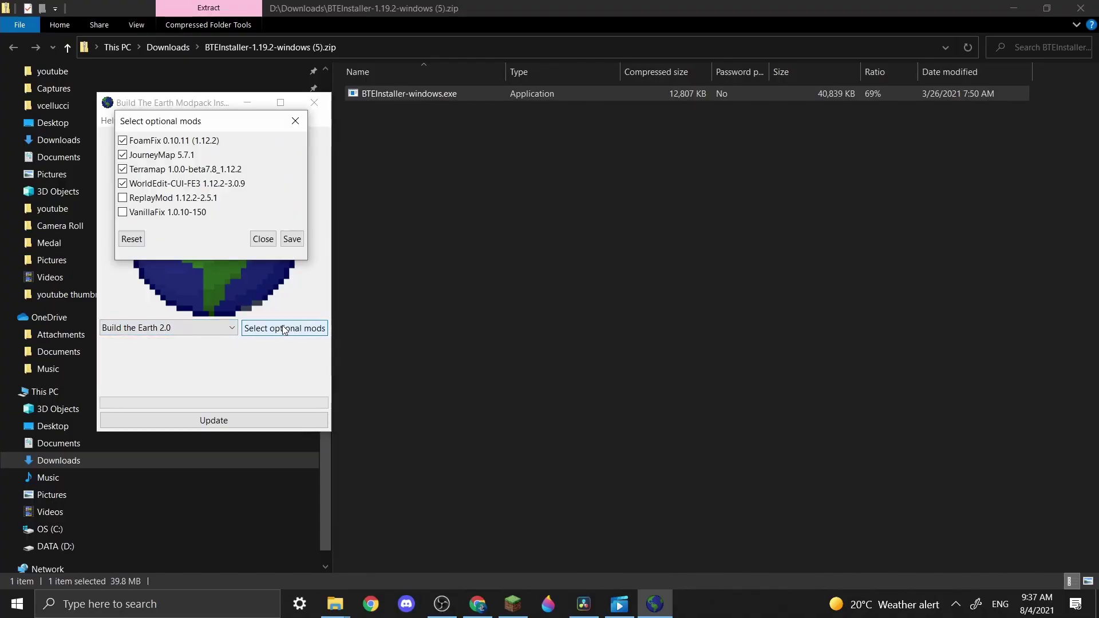
click(123, 213)
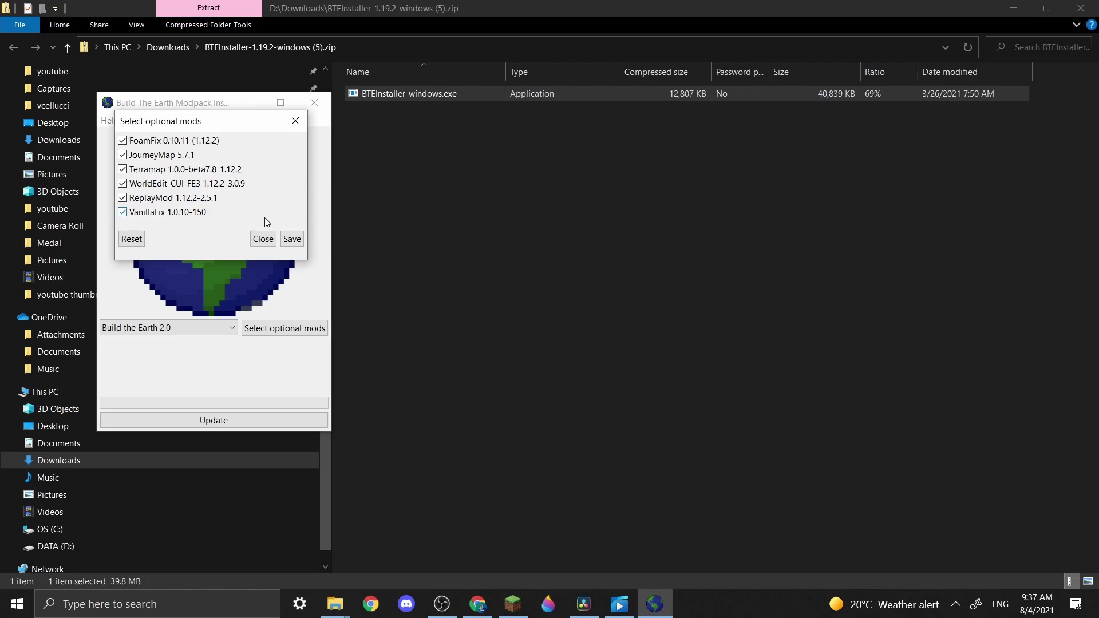
click(291, 239)
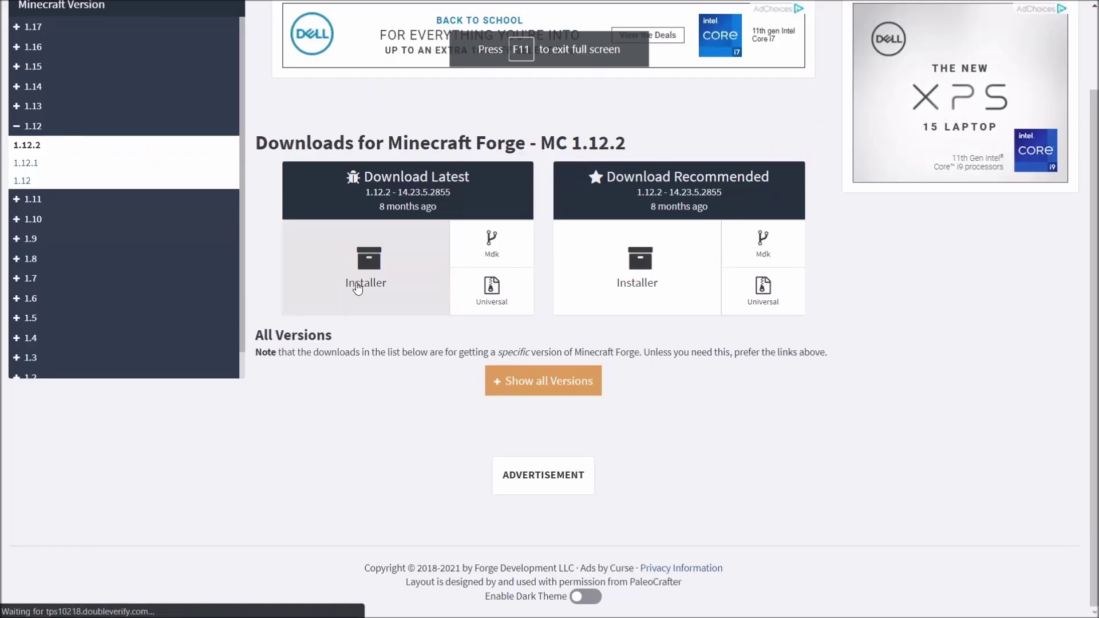
- Download the Minecraft Forge 1.12.2 installer in the browser, run it and install the client into the .minecraft folder
click(498, 303)
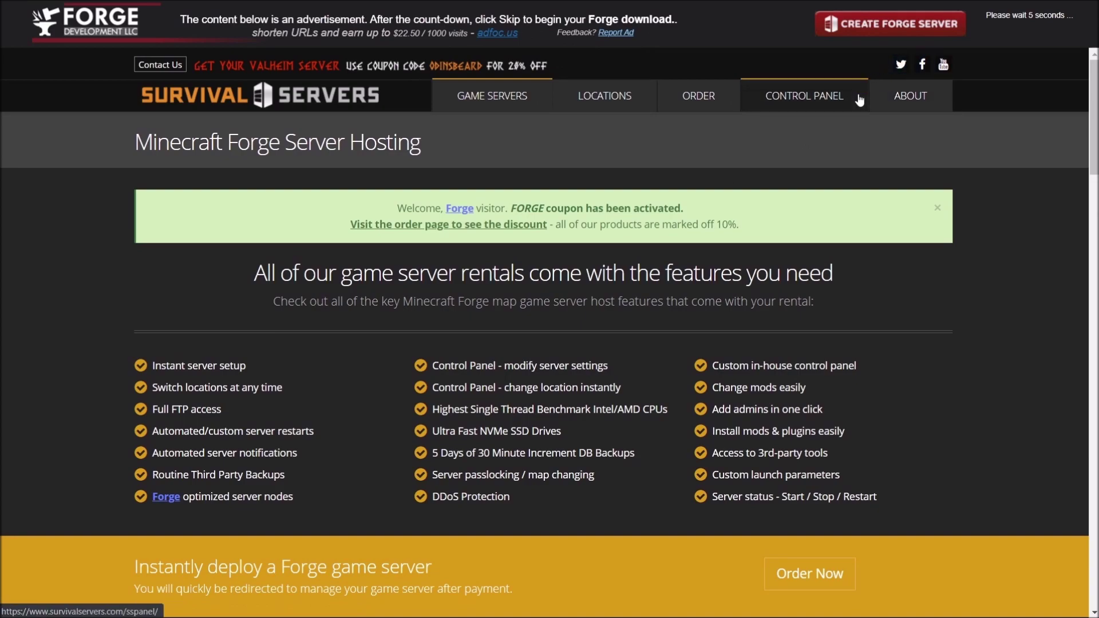
click(1005, 29)
click(98, 604)
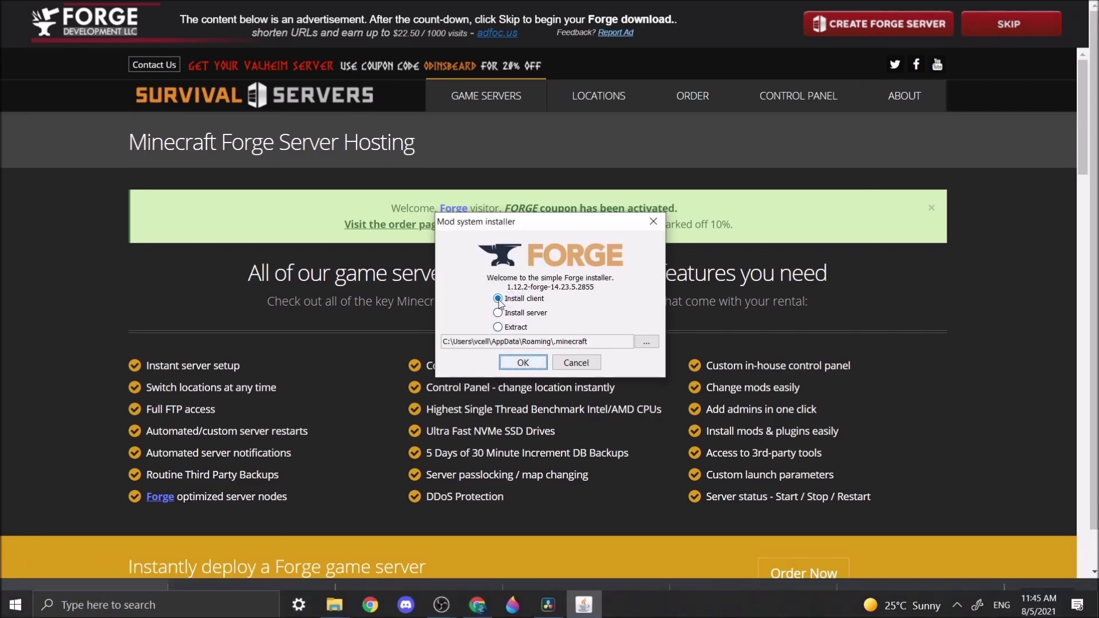
click(522, 363)
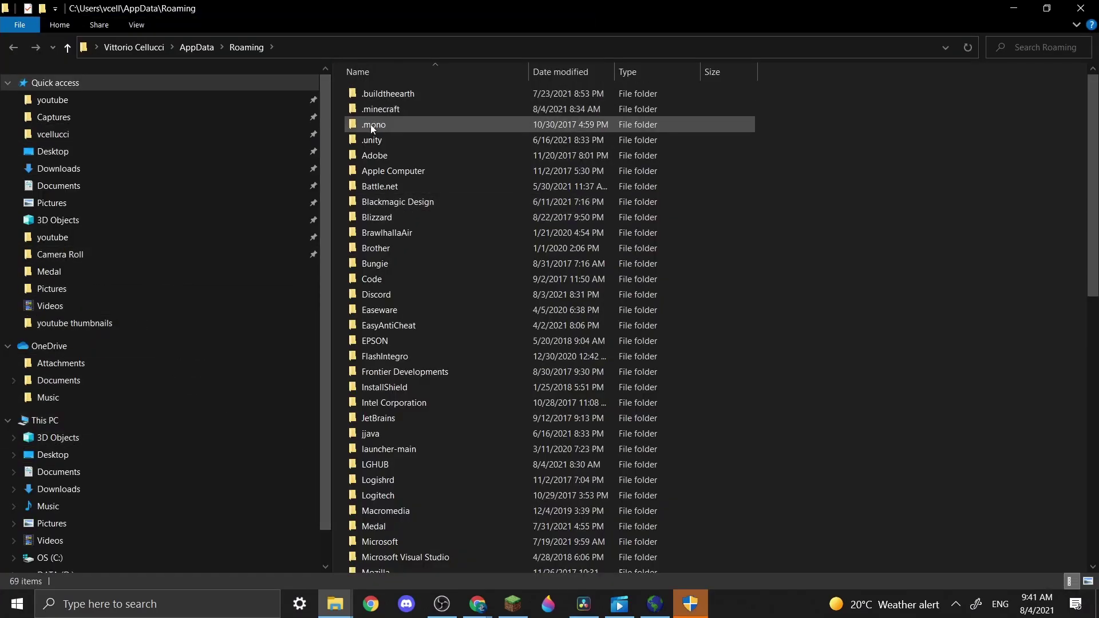
- Open the mods folder inside .minecraft in the AppData Roaming directory
click(382, 111)
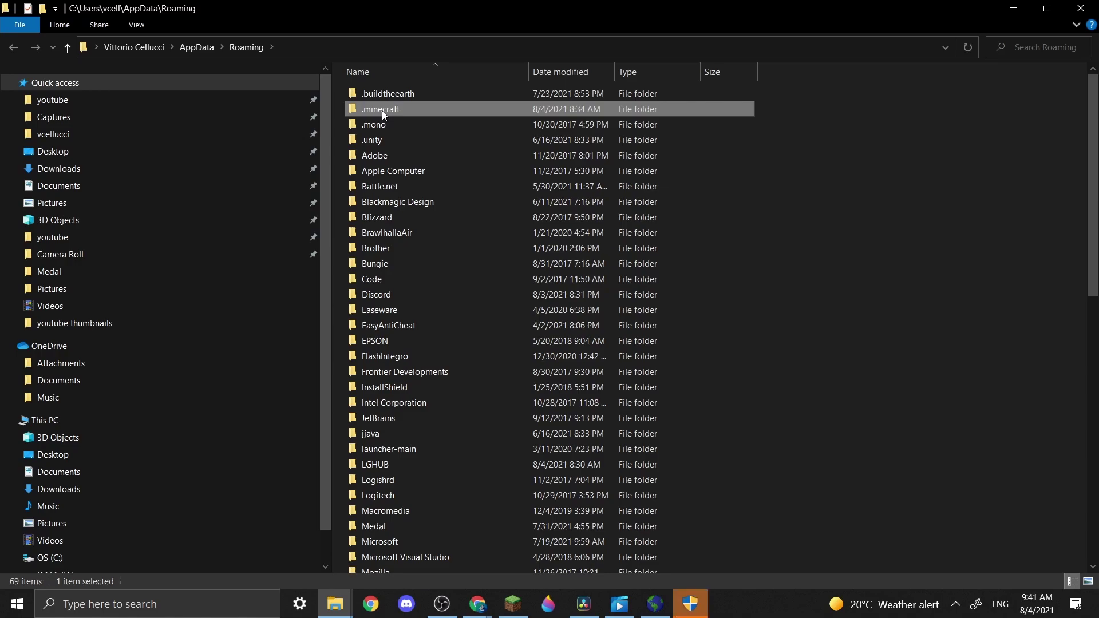
double_click(382, 111)
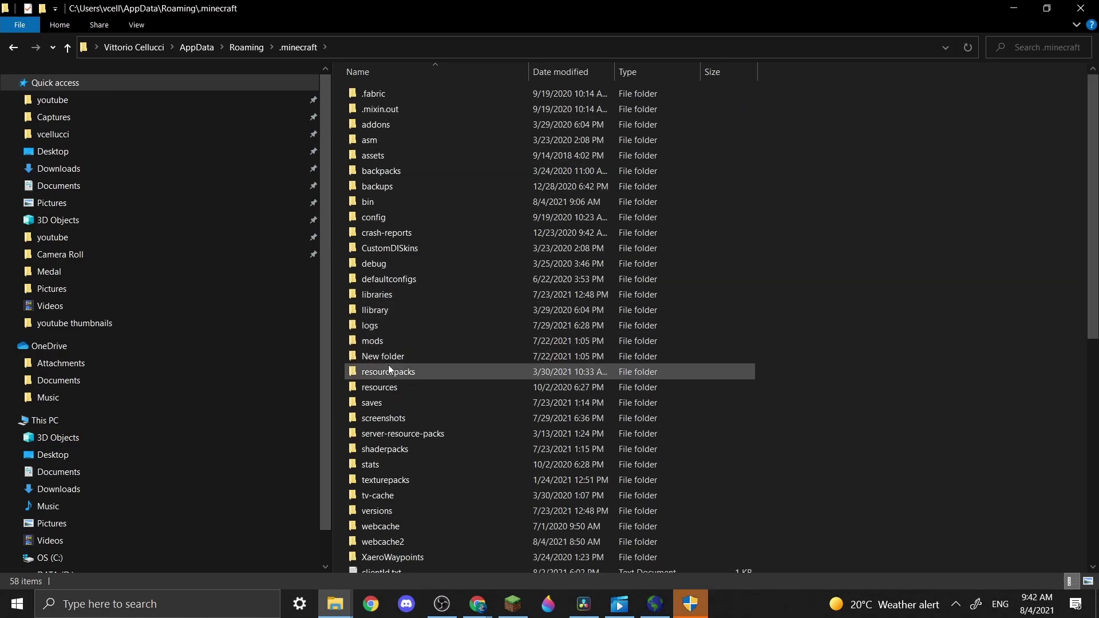
double_click(390, 340)
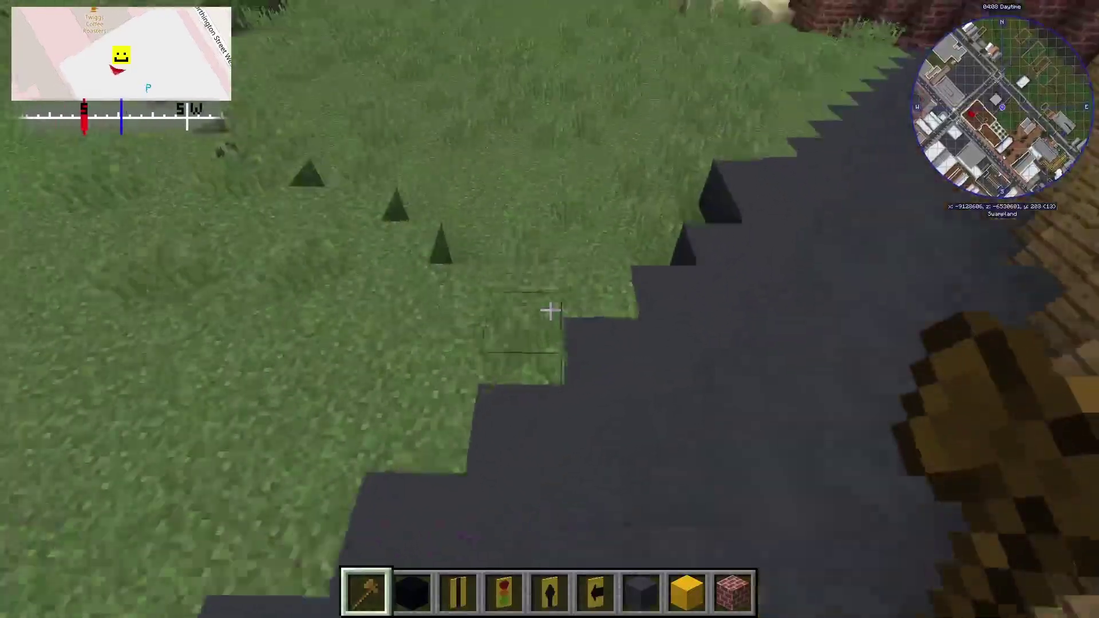
- In Minecraft, select a cuboid of the grass field with the wand, from (-9128607, 205, -6530596) to (-9128574, 205, -6530580)
click(551, 311)
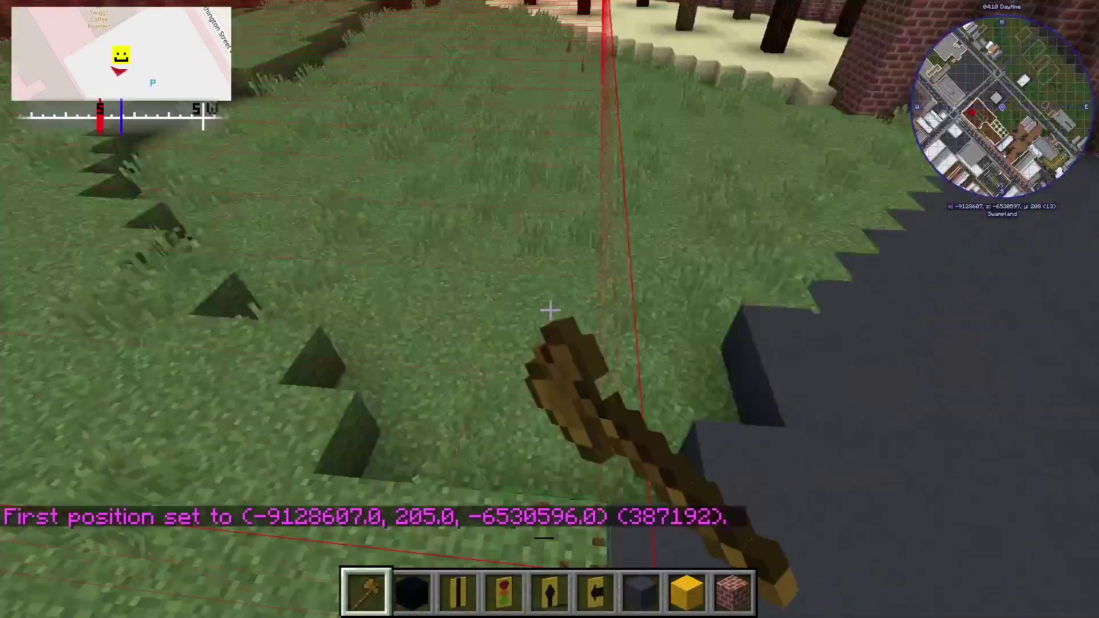
key(w)
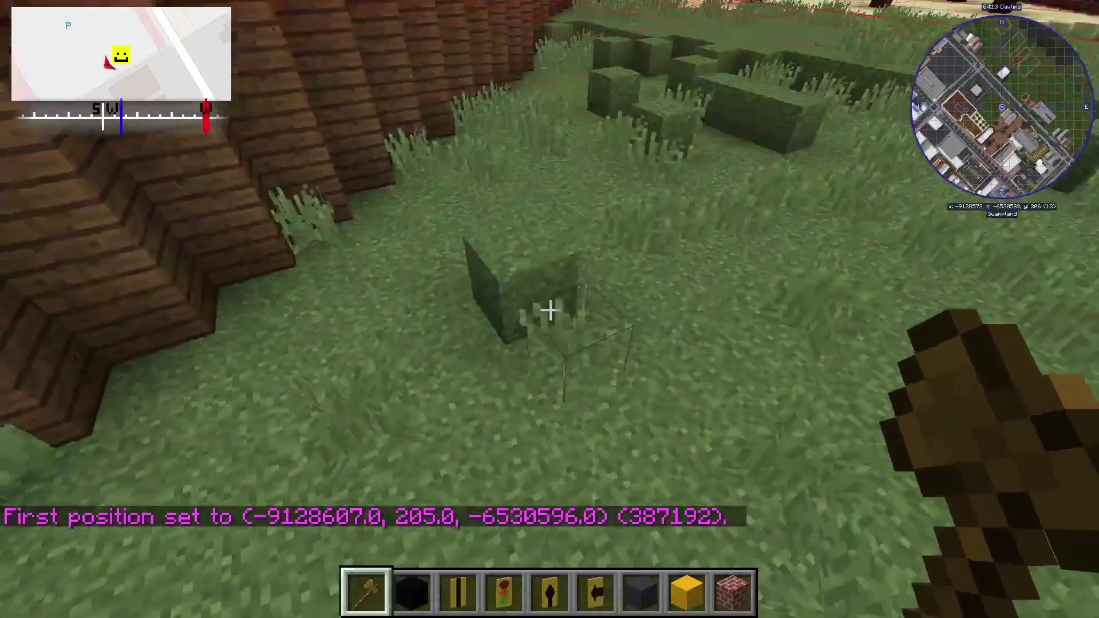
right_click(551, 311)
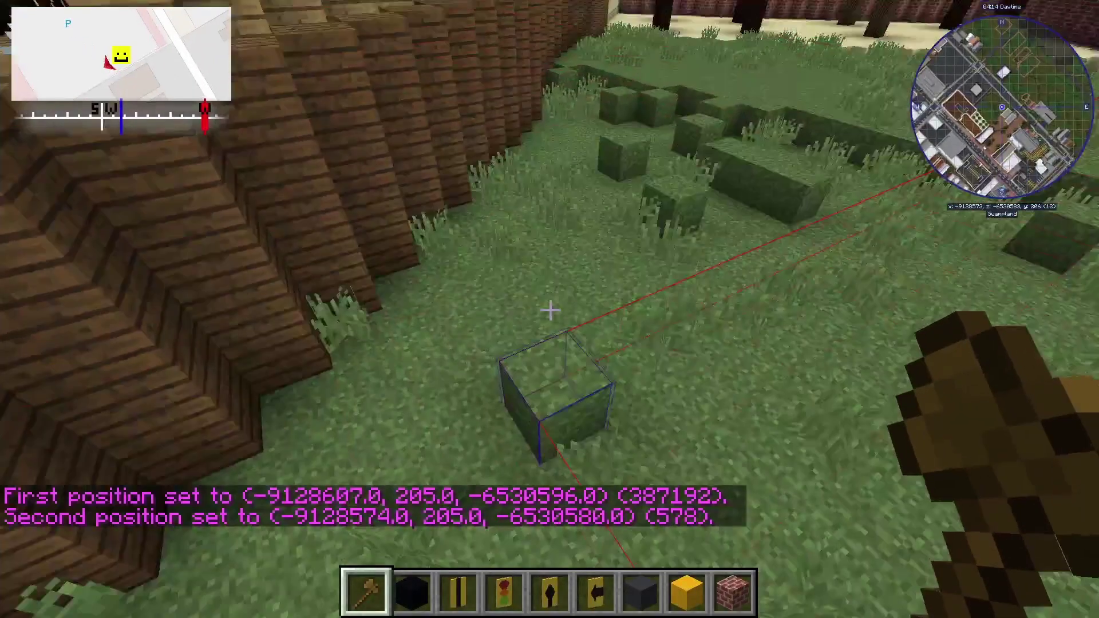
key(space)
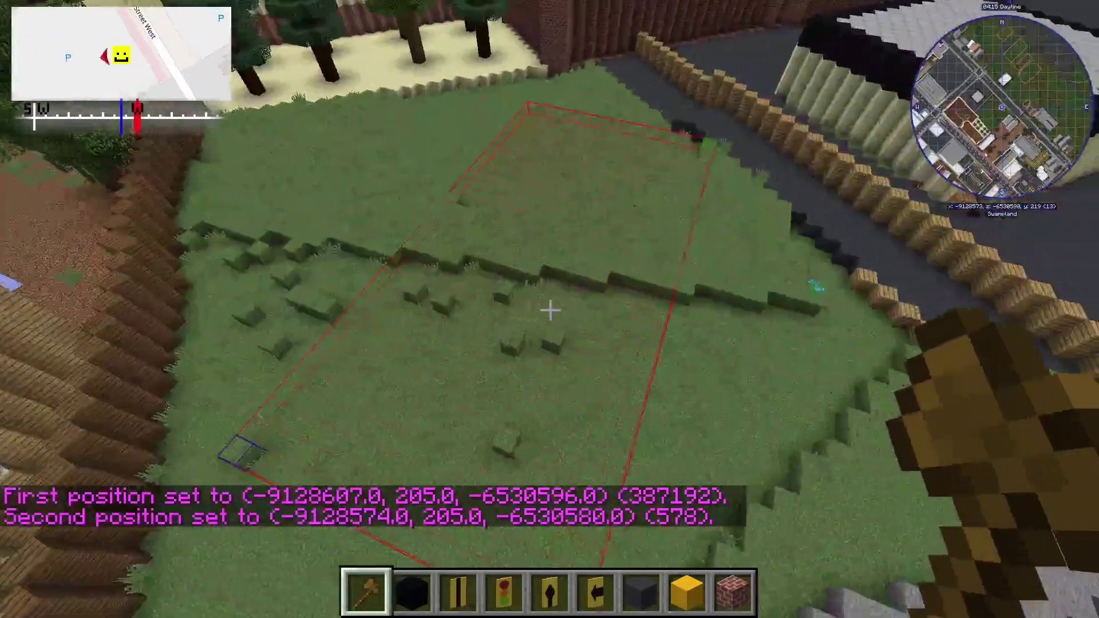
key(s)
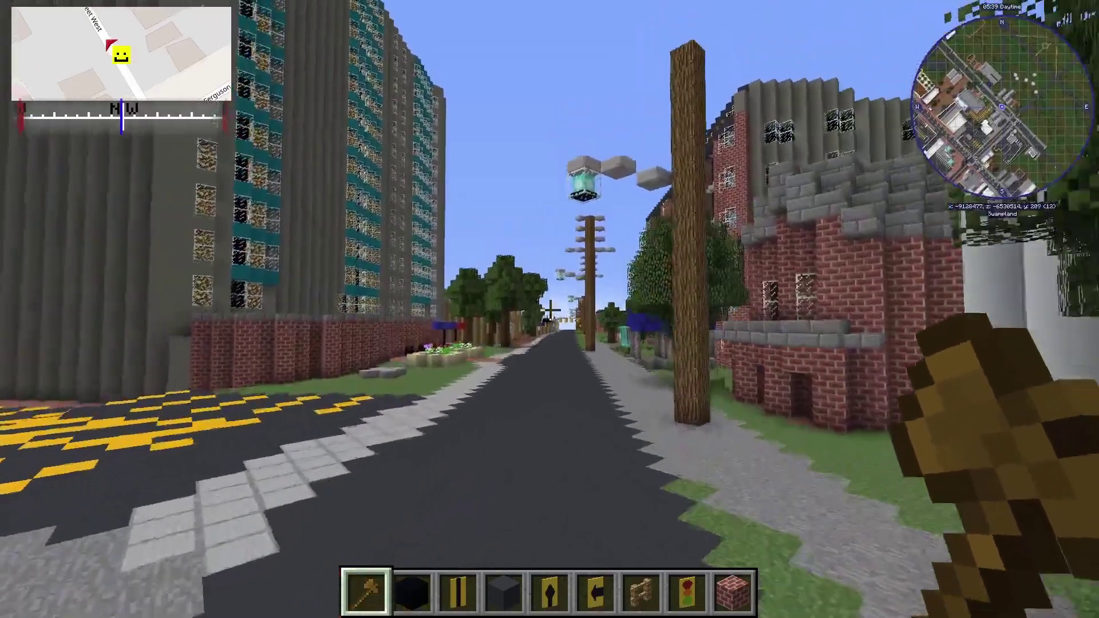
- Trace the low brick building outline with polygon selection points, starting at the corner (-9128537, 206, -6530595)
key(w)
key(w)
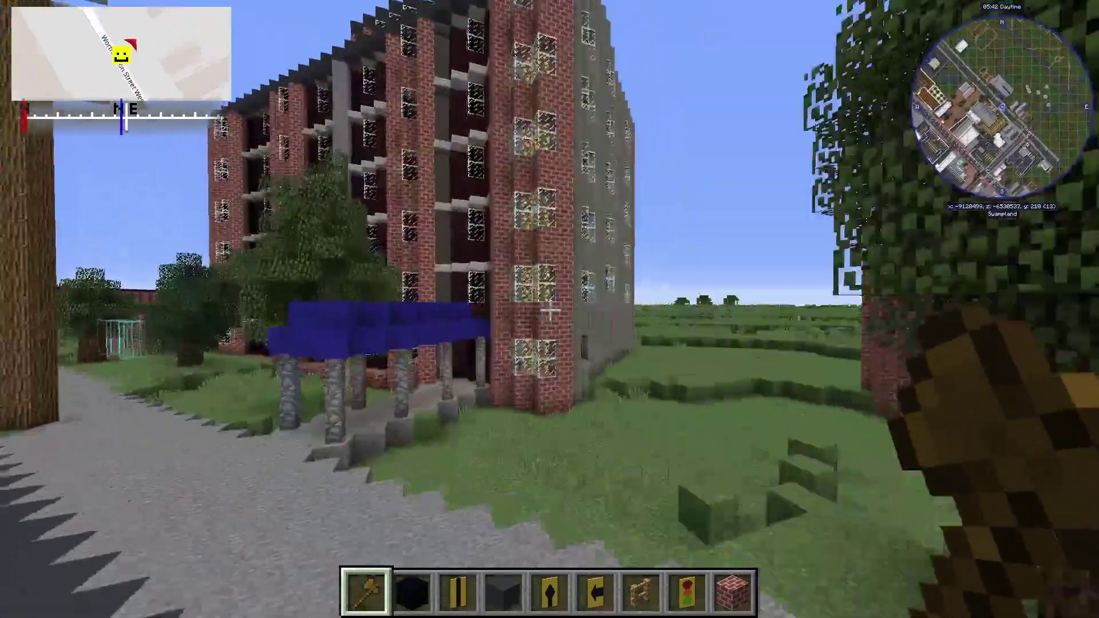
key(w)
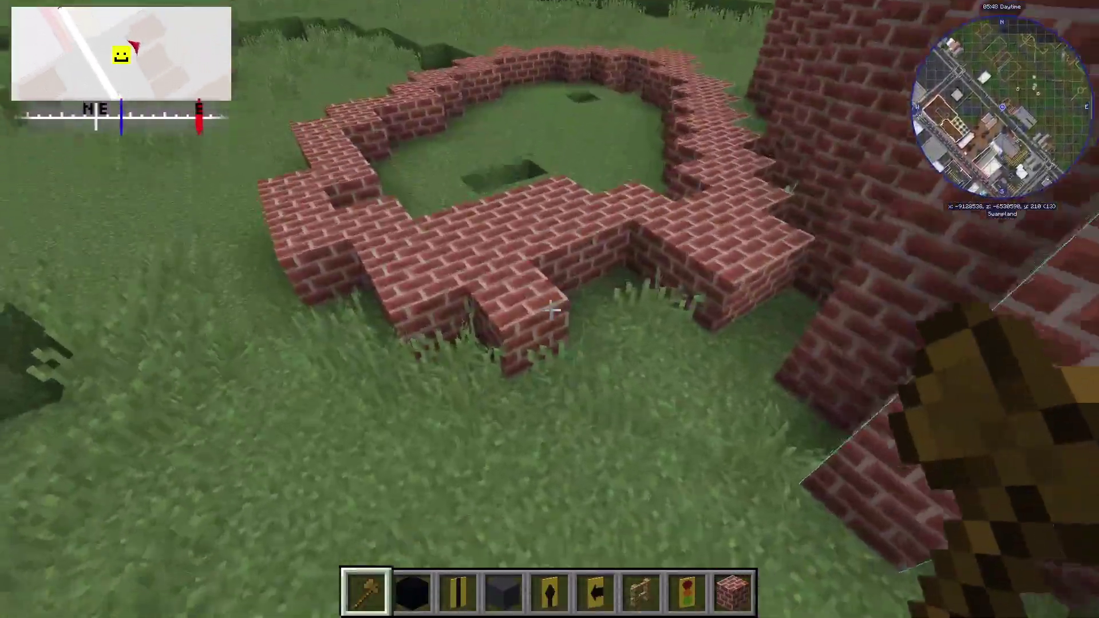
click(550, 310)
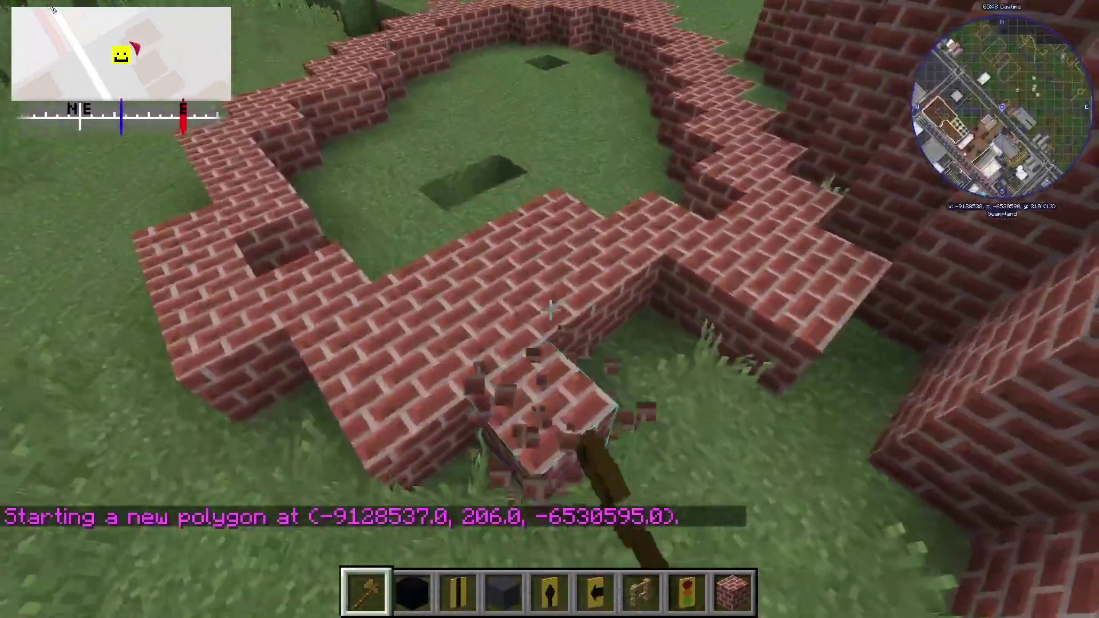
right_click(549, 309)
right_click(550, 310)
key(w)
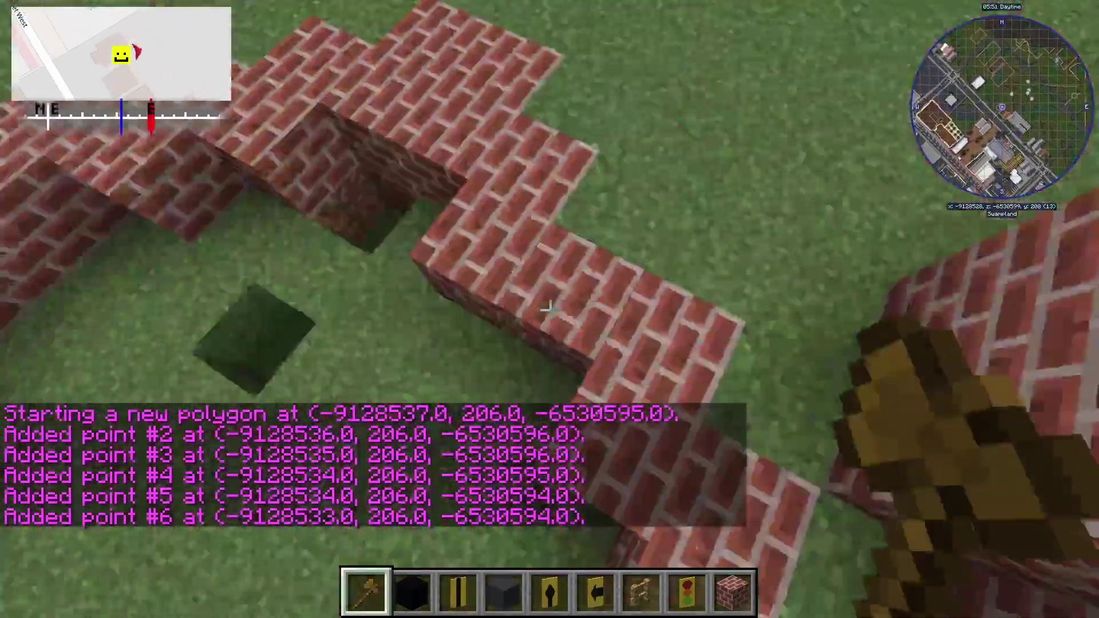
right_click(550, 309)
key(w)
right_click(550, 309)
right_click(550, 309)
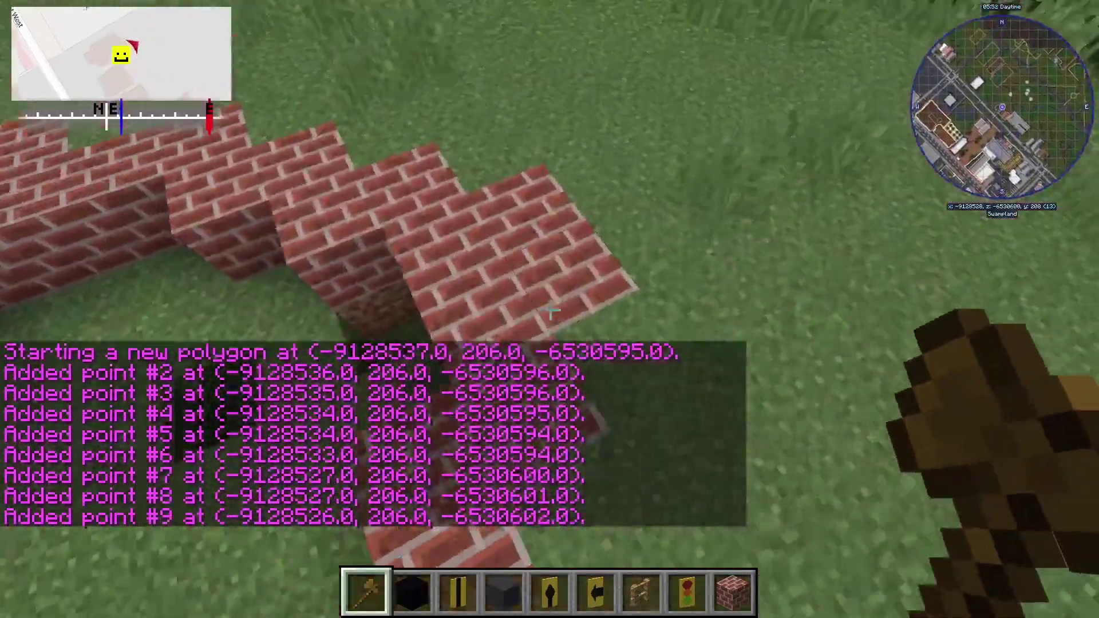
right_click(550, 310)
right_click(549, 309)
right_click(550, 309)
right_click(550, 309)
key(w)
right_click(550, 309)
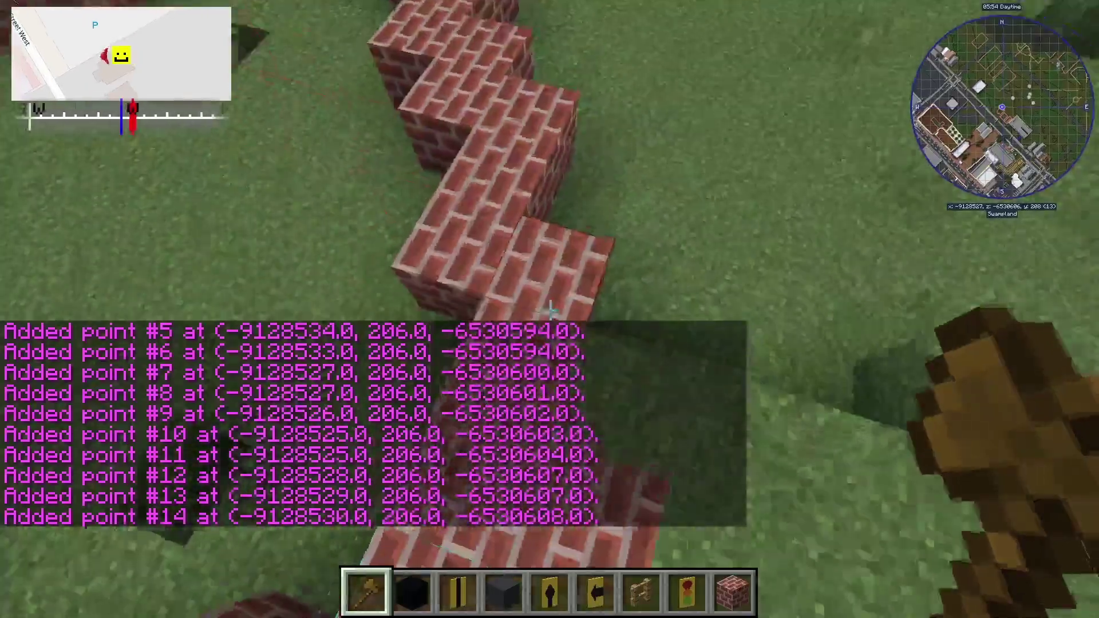
right_click(550, 309)
right_click(550, 309)
right_click(550, 309)
key(w)
right_click(549, 309)
right_click(549, 310)
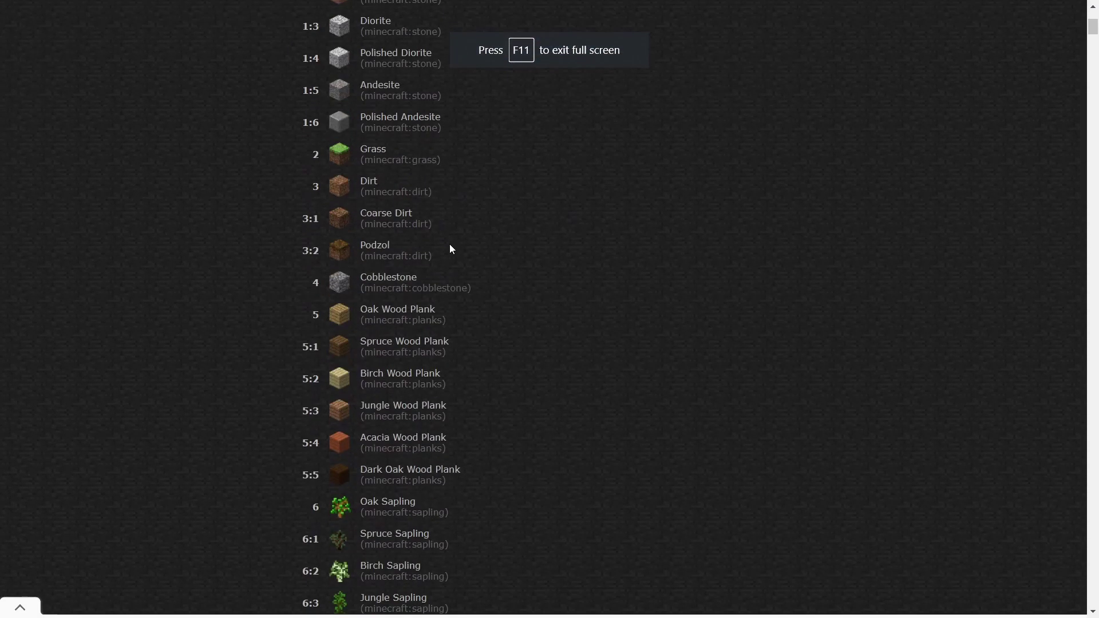
- Look through the Minecraft block ID list in the browser down to the concrete entries
scroll(449, 252, down, 5)
scroll(450, 257, up, 10)
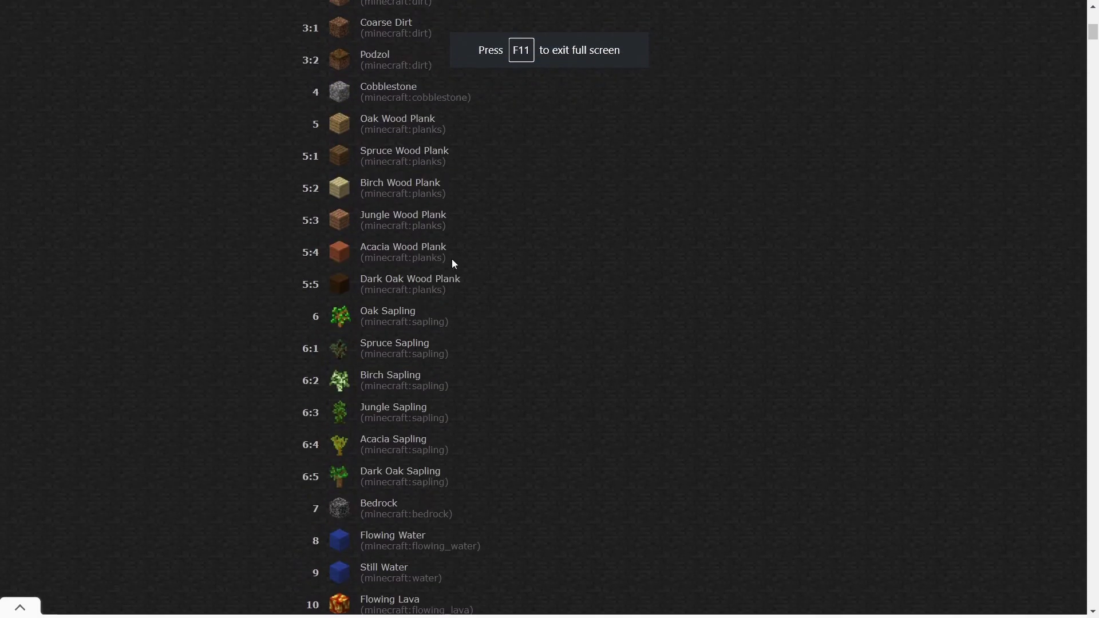
scroll(471, 280, down, 20)
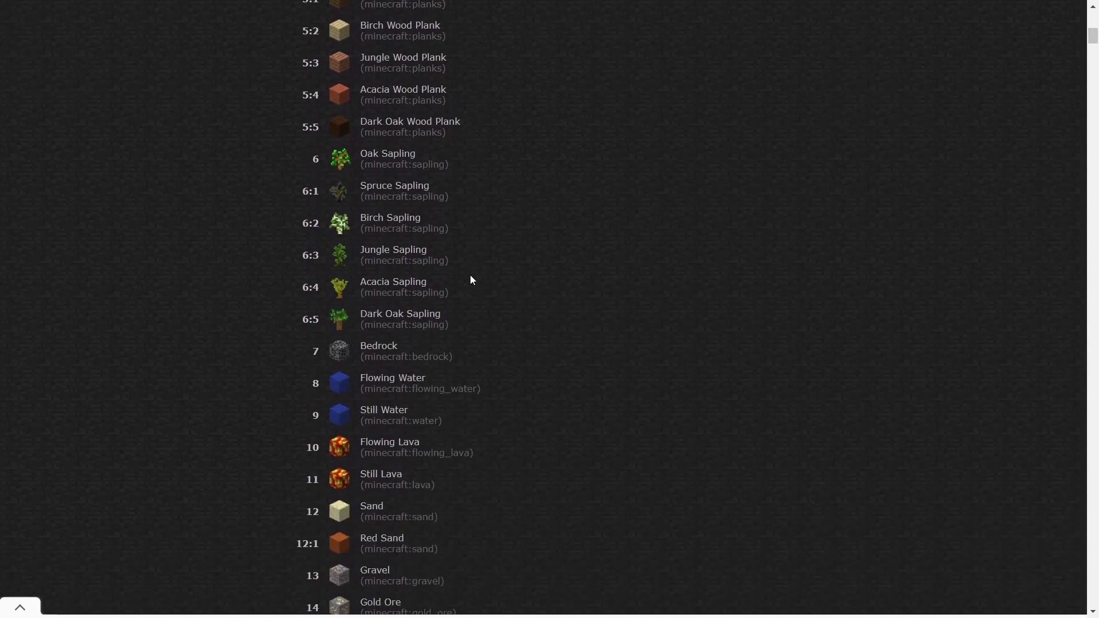
scroll(471, 281, down, 20)
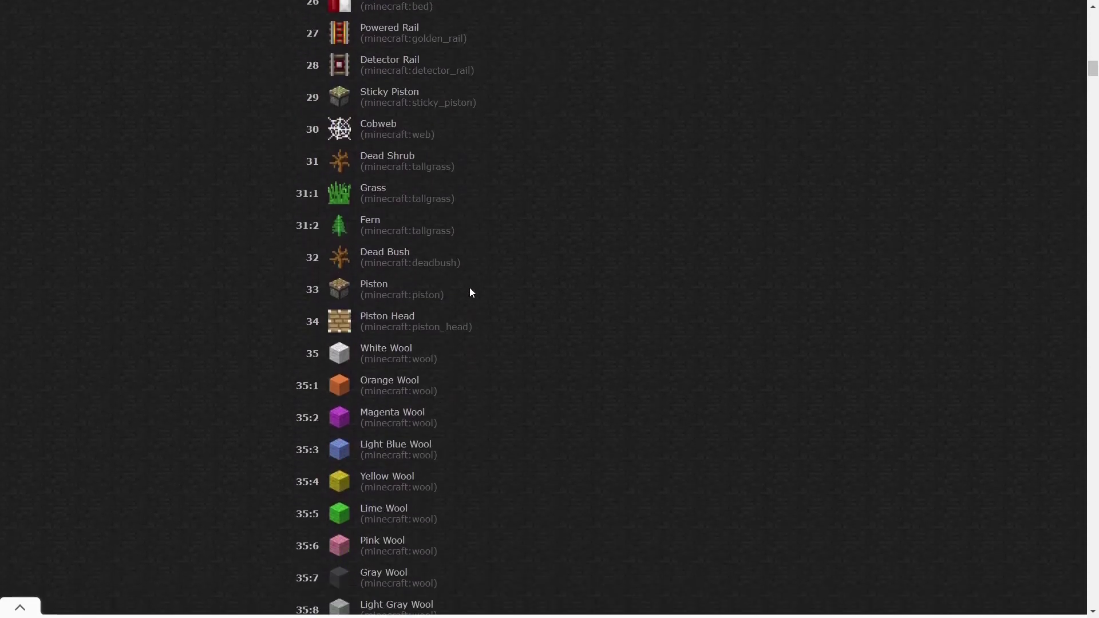
scroll(472, 293, down, 20)
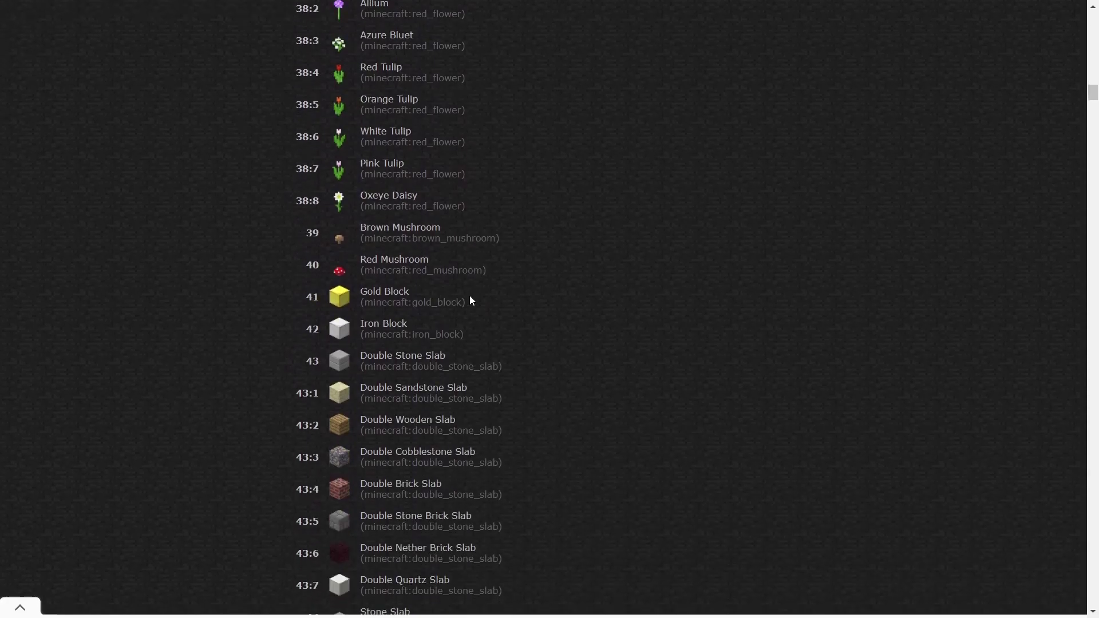
scroll(469, 304, down, 20)
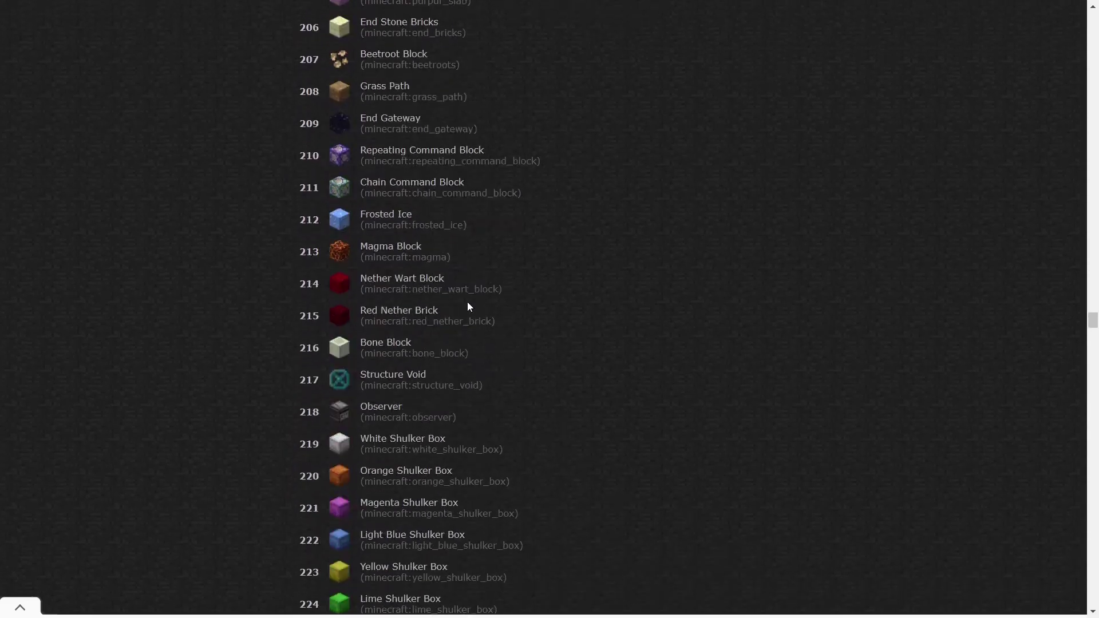
scroll(468, 307, down, 20)
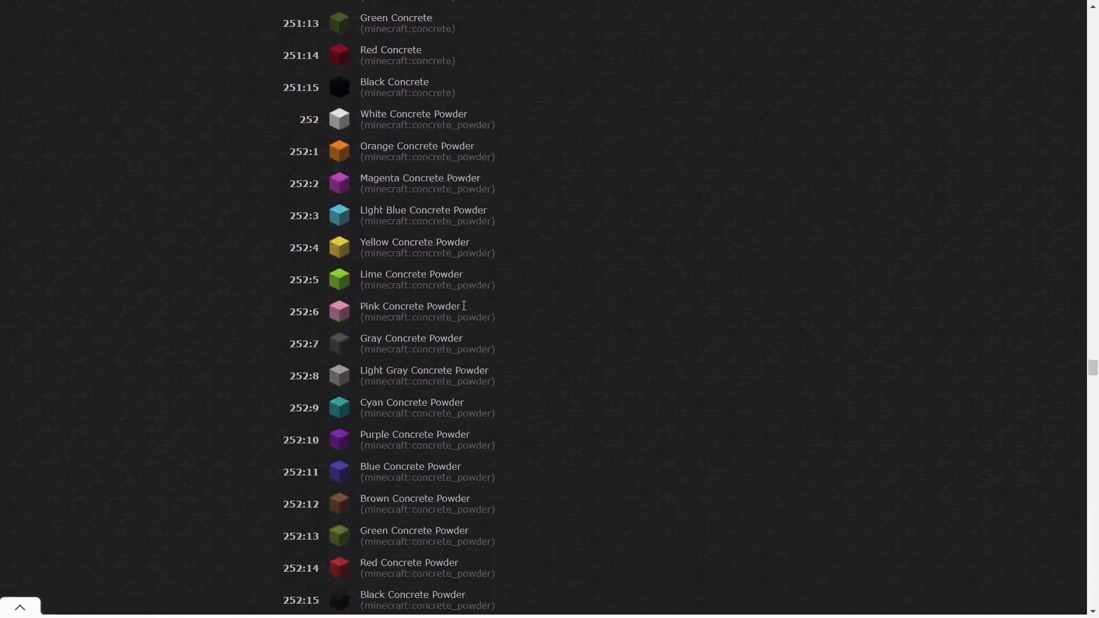
scroll(460, 312, up, 15)
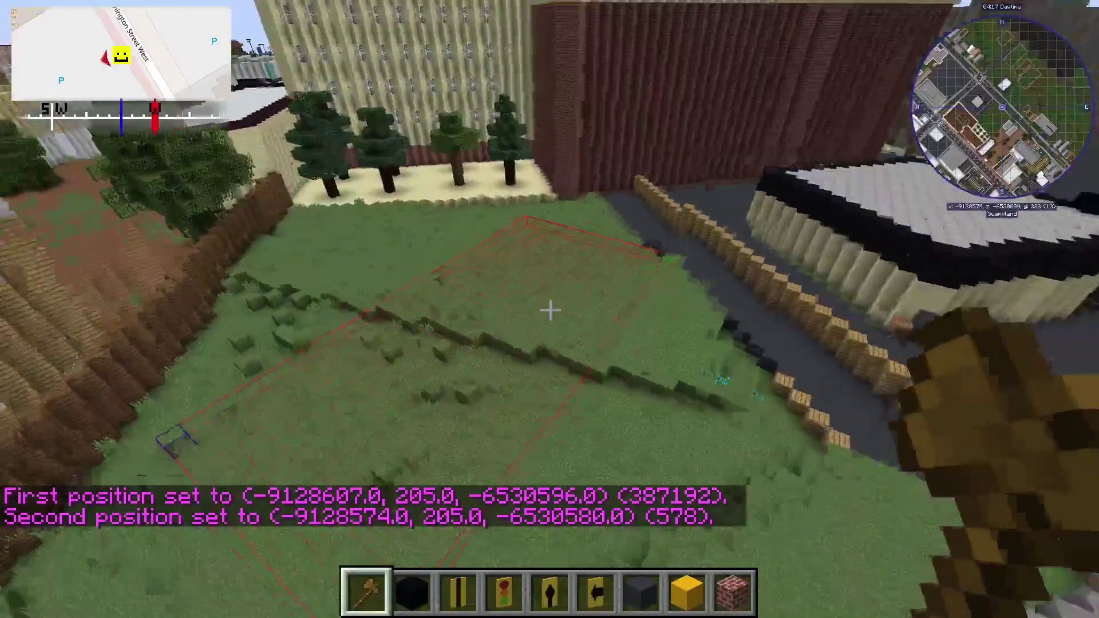
- Fill the selected cuboid in Minecraft with concrete, block ID 251, using the WorldEdit //set command
key(slash)
text(/set 251)
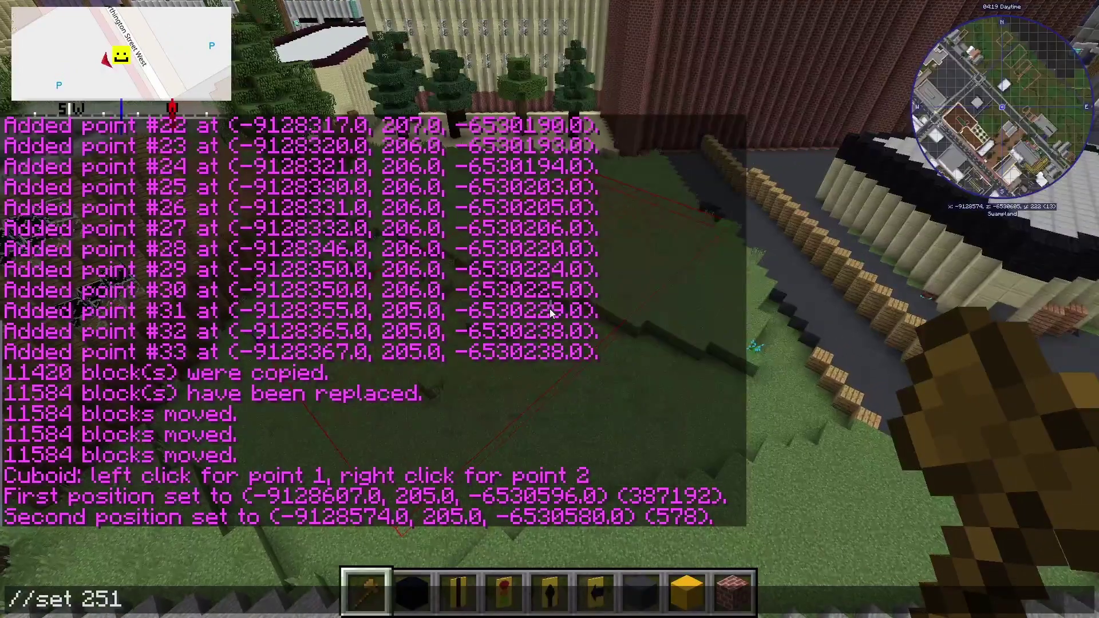
text(:)
key(Return)
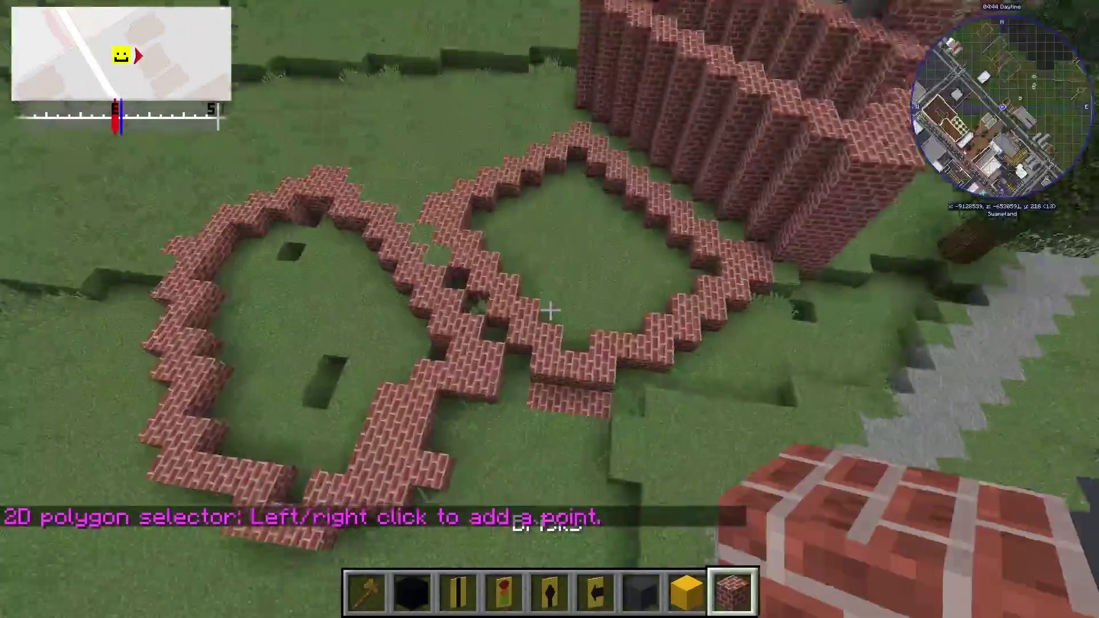
- Trace the brick outline beside the tall brick structure with 11 polygon selection points, from (-9128533, 206, -6530592) to (-9128528, 206, -6530597)
key(shift)
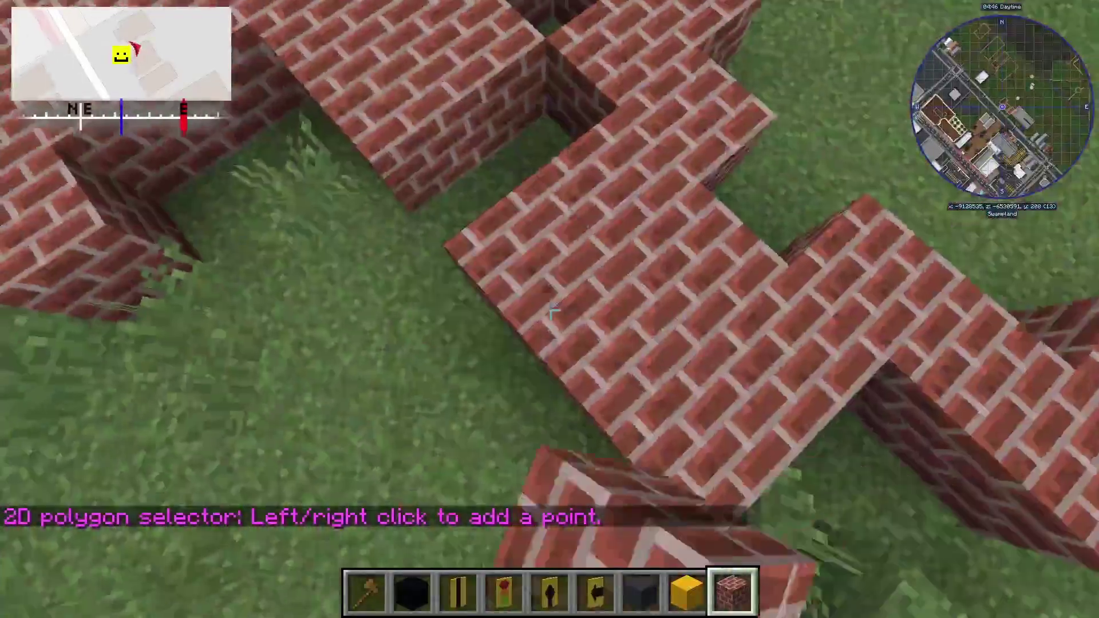
key(1)
click(550, 312)
right_click(550, 312)
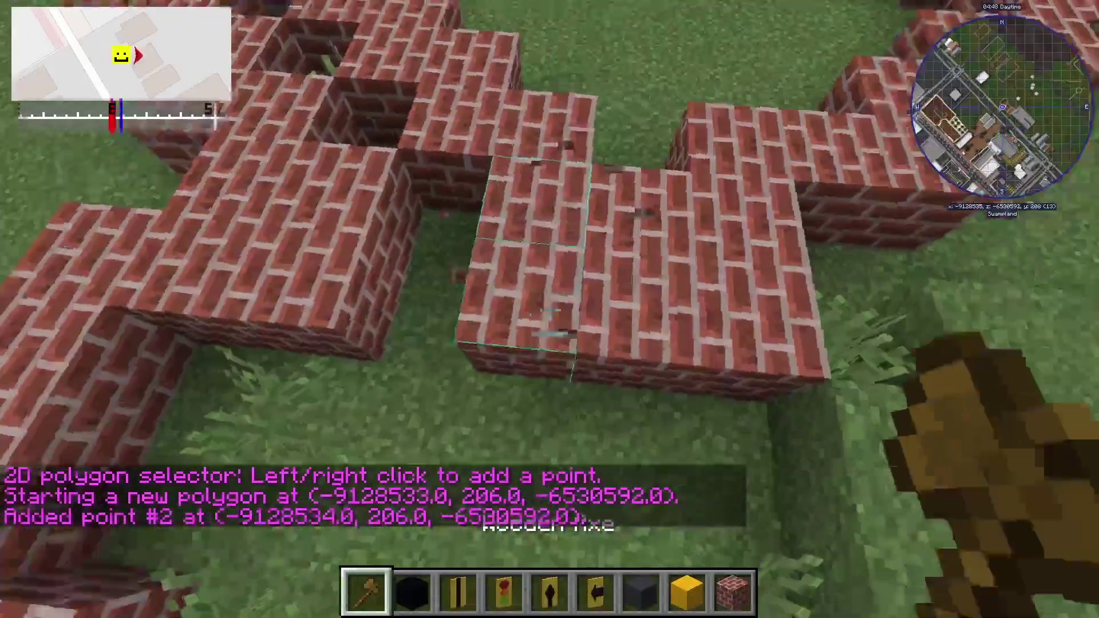
right_click(550, 311)
right_click(550, 311)
right_click(549, 310)
right_click(549, 310)
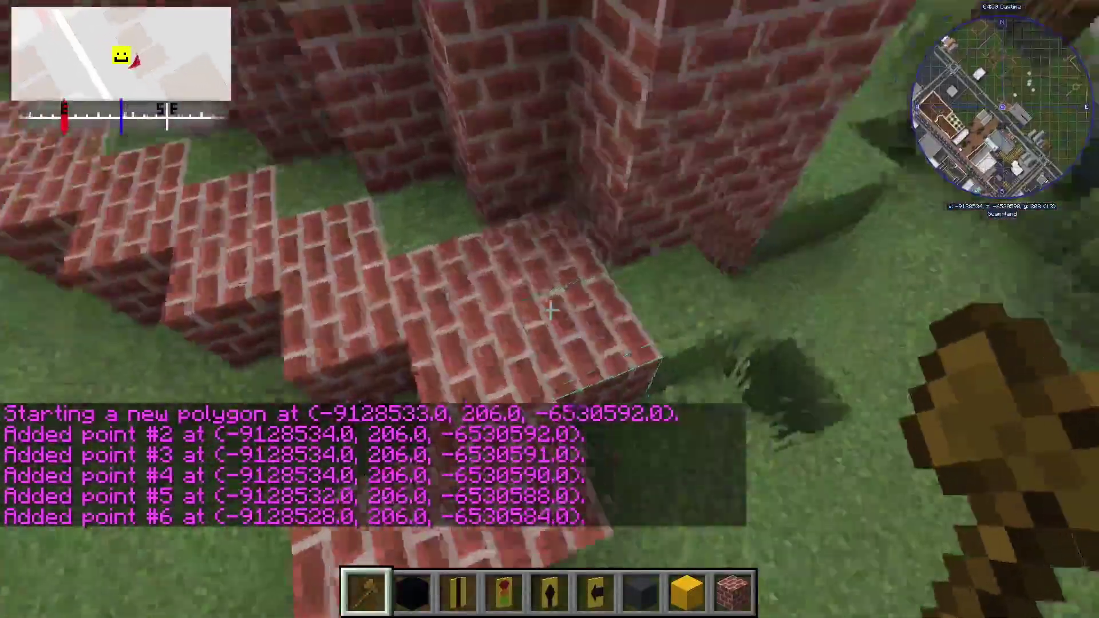
right_click(549, 311)
right_click(549, 310)
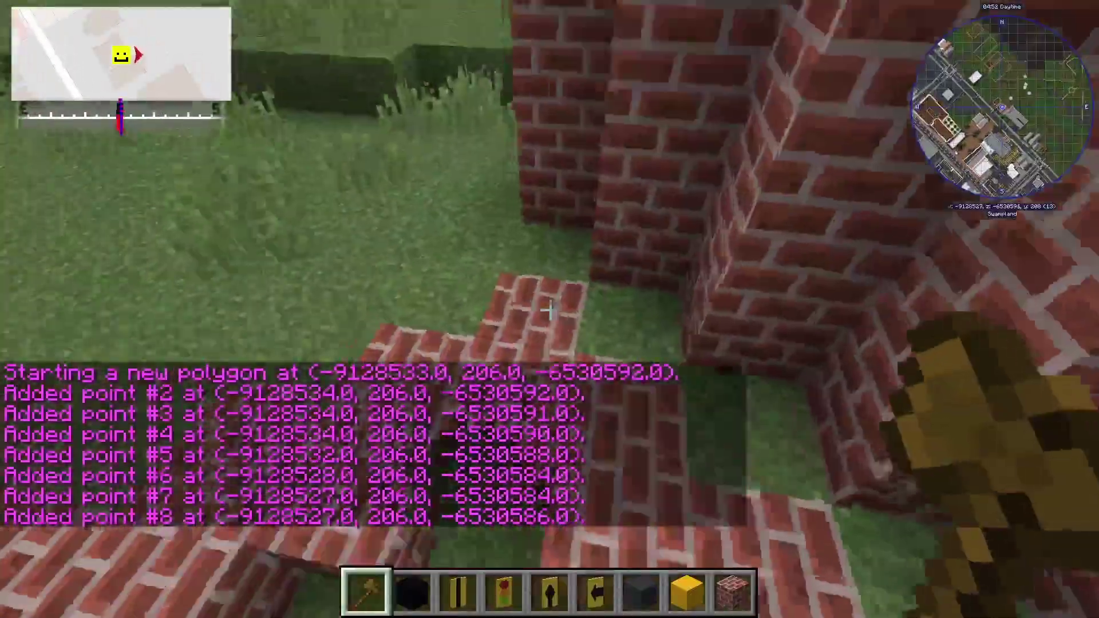
right_click(550, 310)
right_click(550, 311)
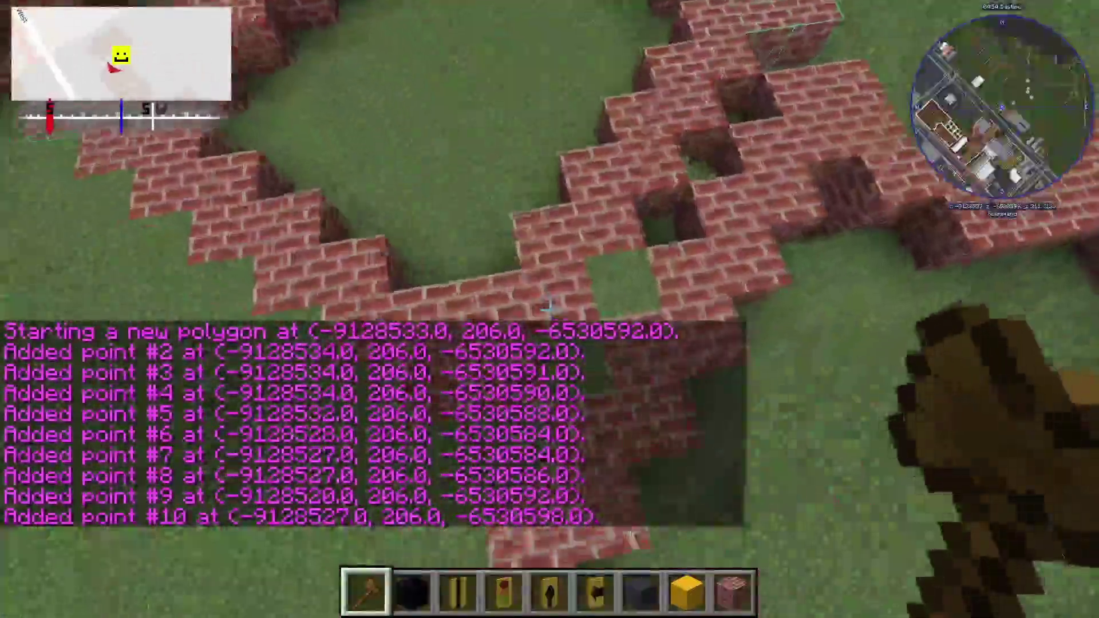
right_click(550, 311)
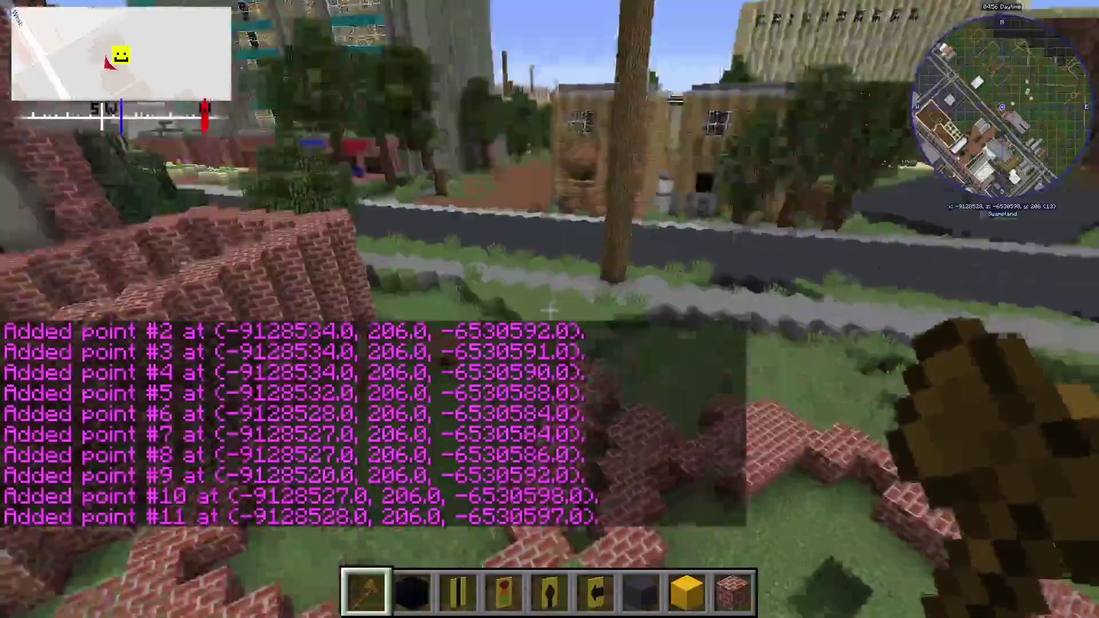
- Stack the selected brick outline 4 times with the WorldEdit //stack command
key(slash)
text(/stack 4)
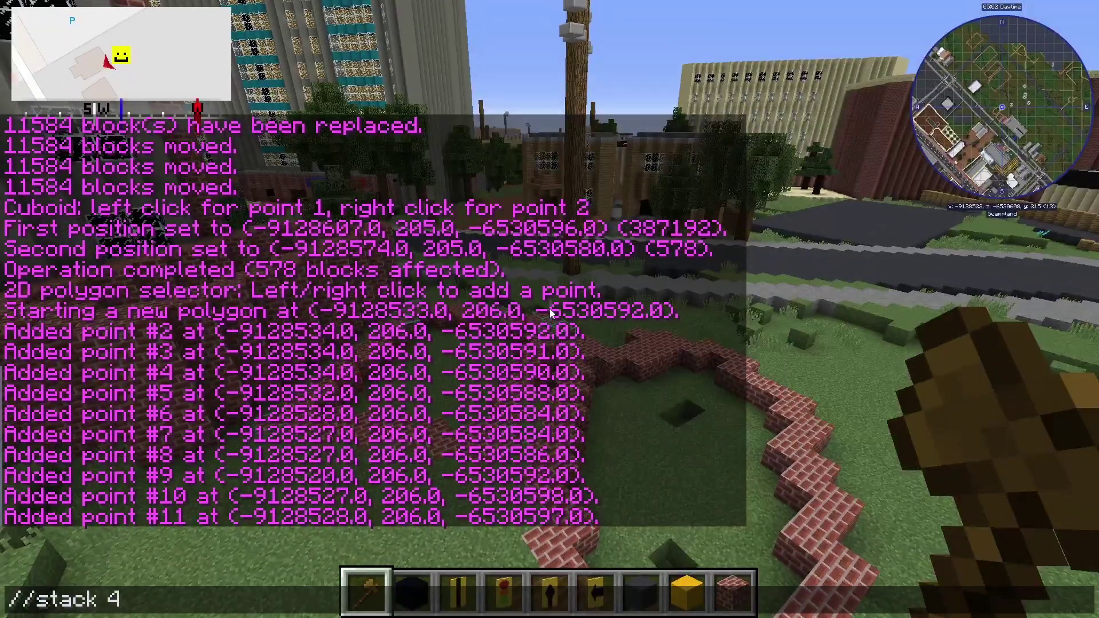
key(Return)
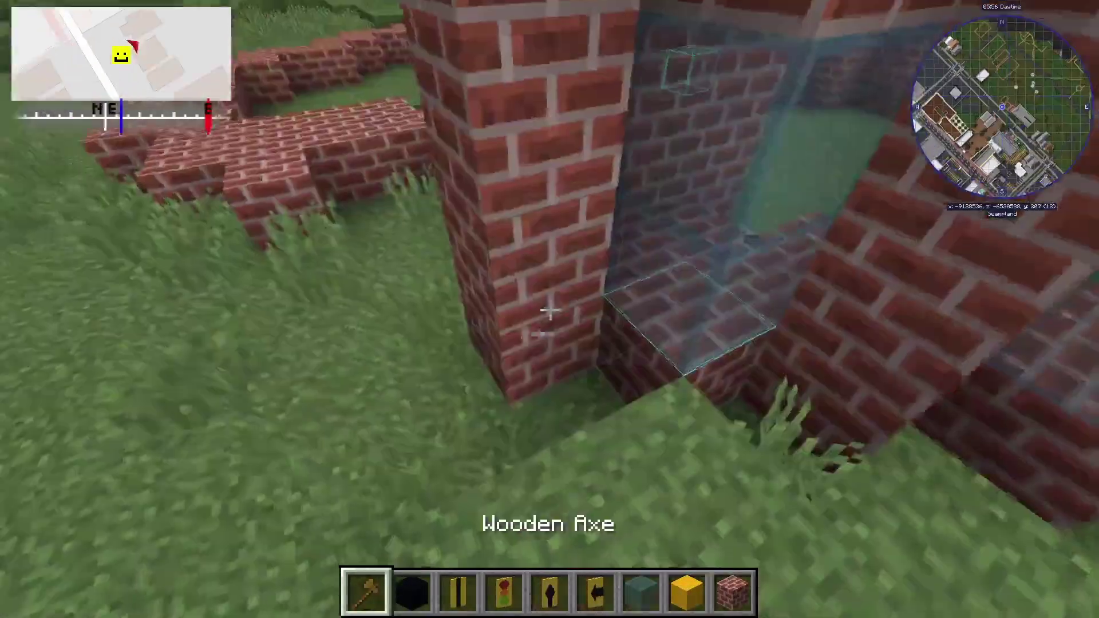
- Select the brick walls with polygon points starting at (-9128535, 206, -6530591) and stack the selection upward using //stack 4 up
click(550, 309)
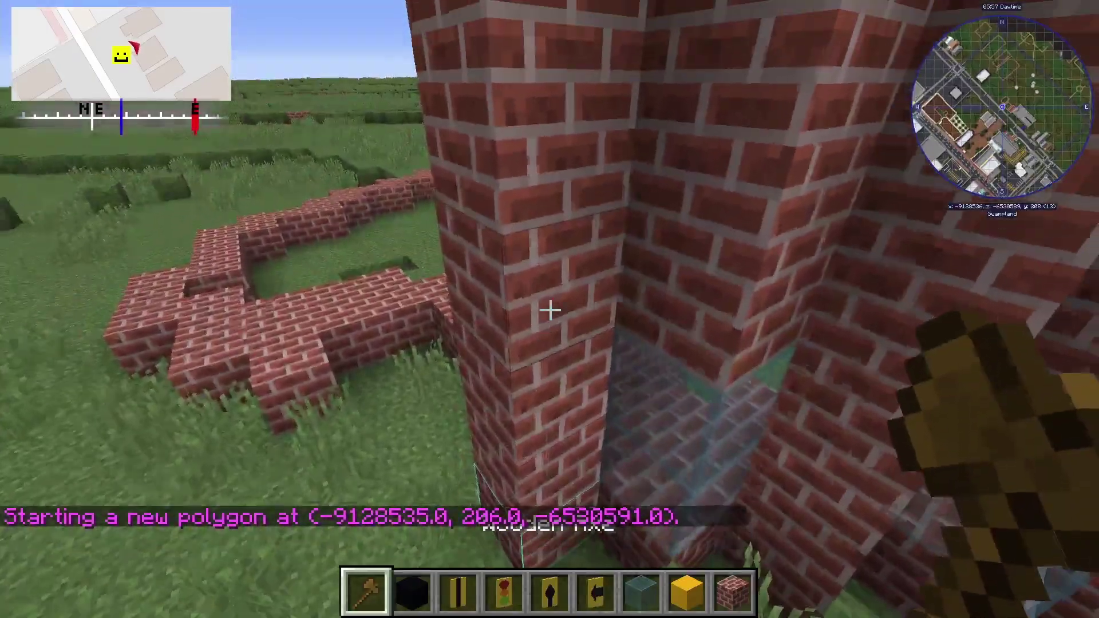
right_click(550, 311)
right_click(549, 310)
text(//stack 4)
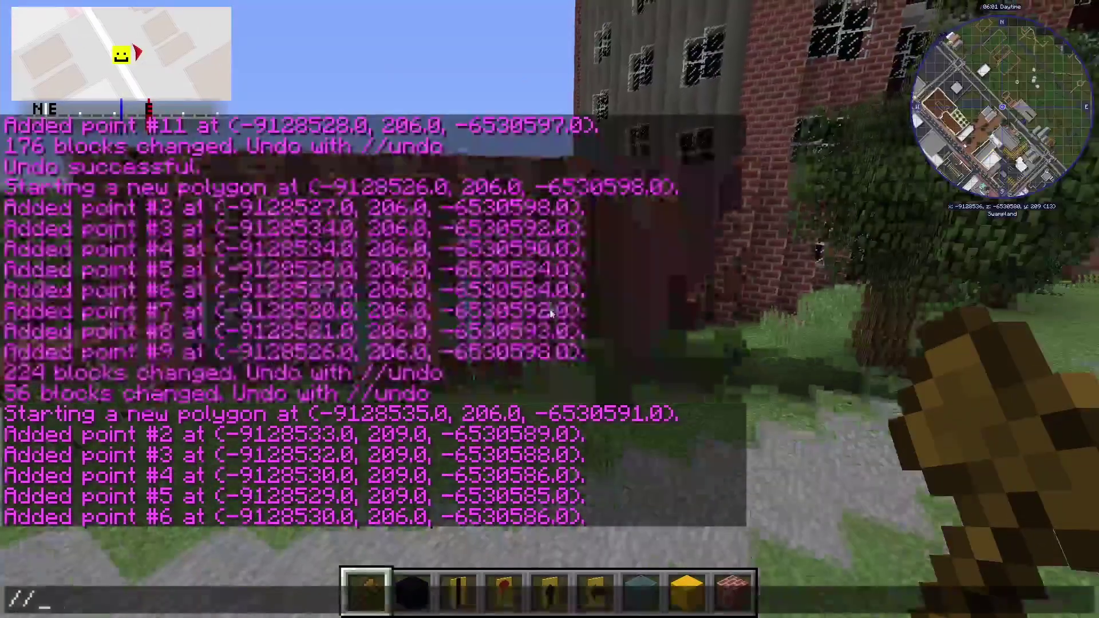
text( up)
key(Return)
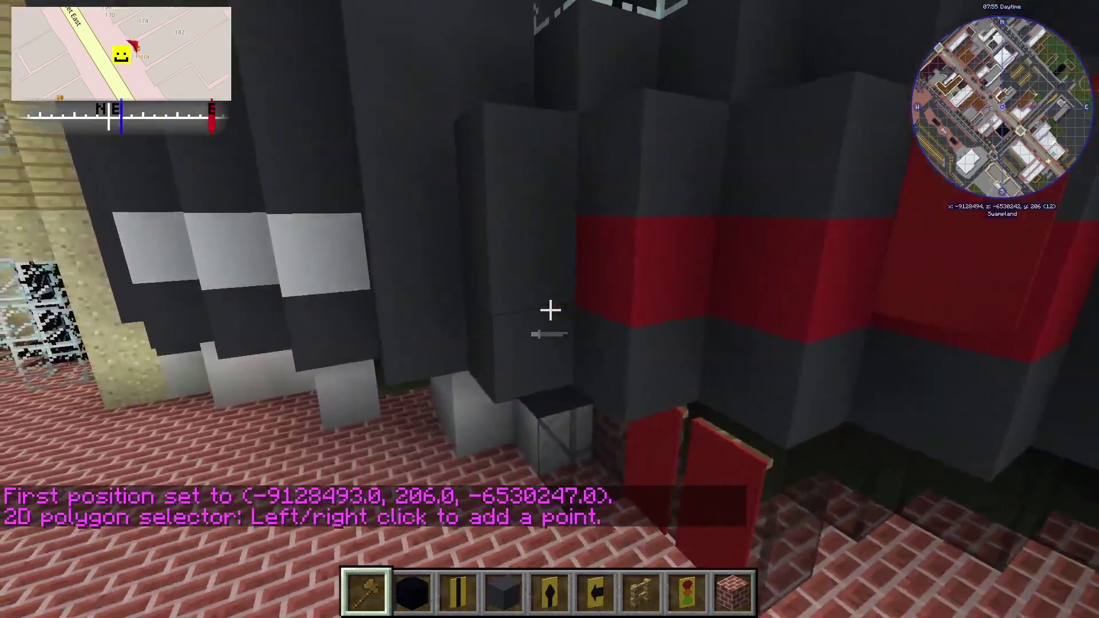
- Select the dark storefront facade with five polygon points, from (-9128493, 206, -6530247) to (-9128489, 206, -6530243)
click(550, 310)
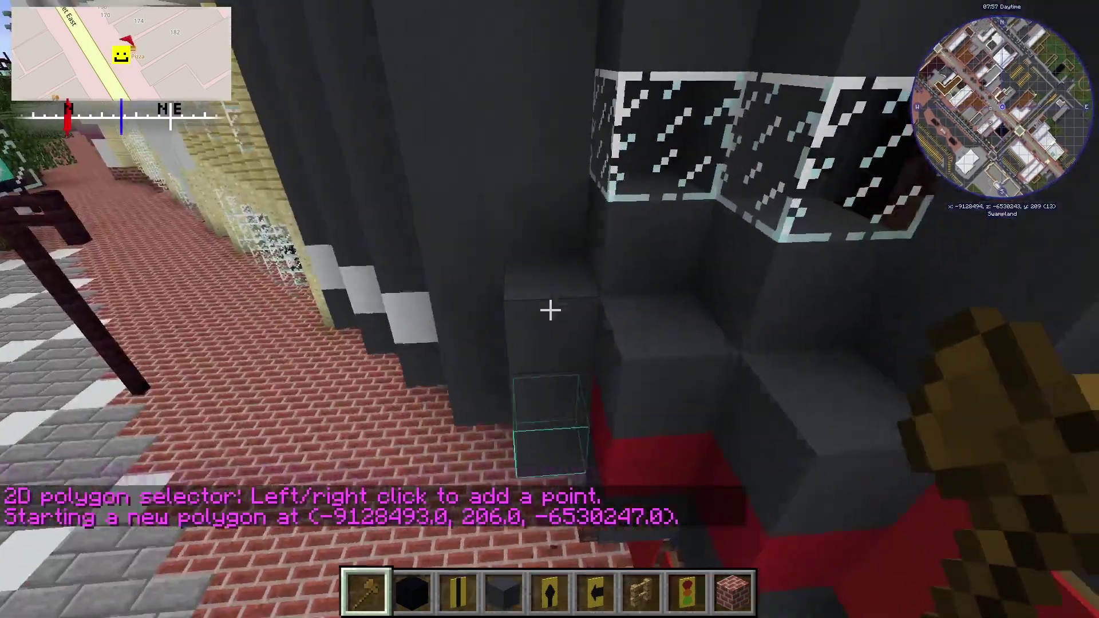
right_click(550, 310)
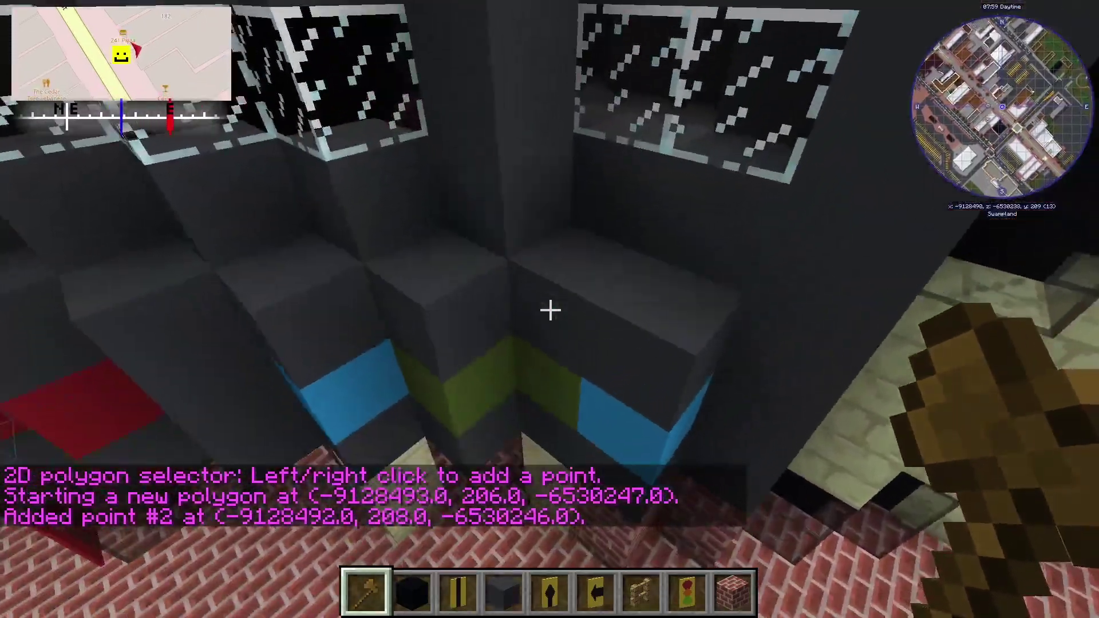
right_click(550, 310)
right_click(550, 310)
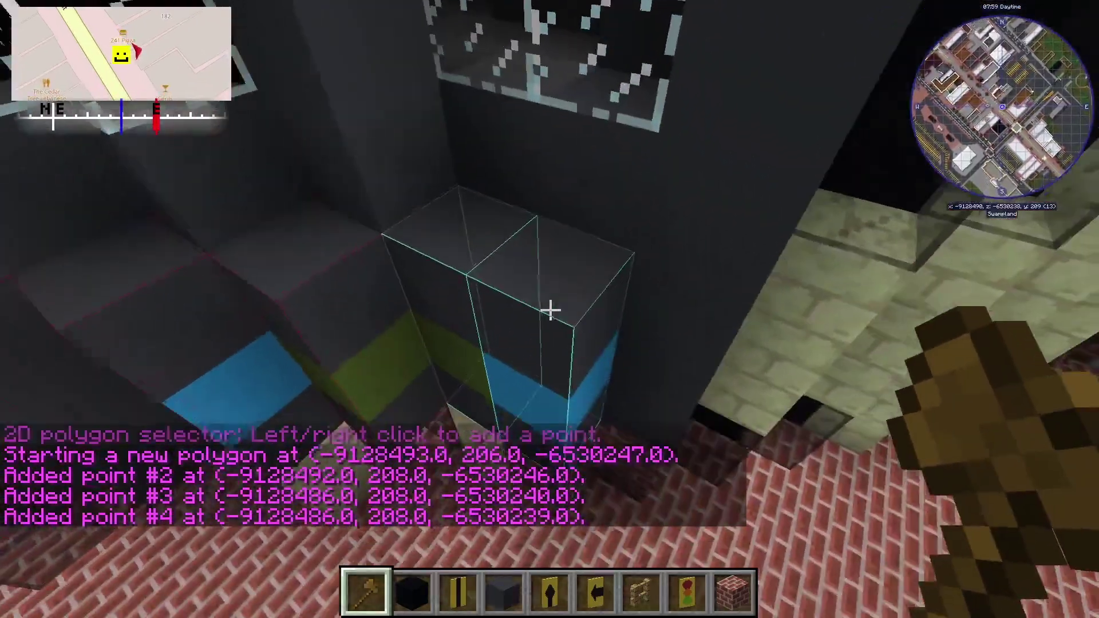
key(w)
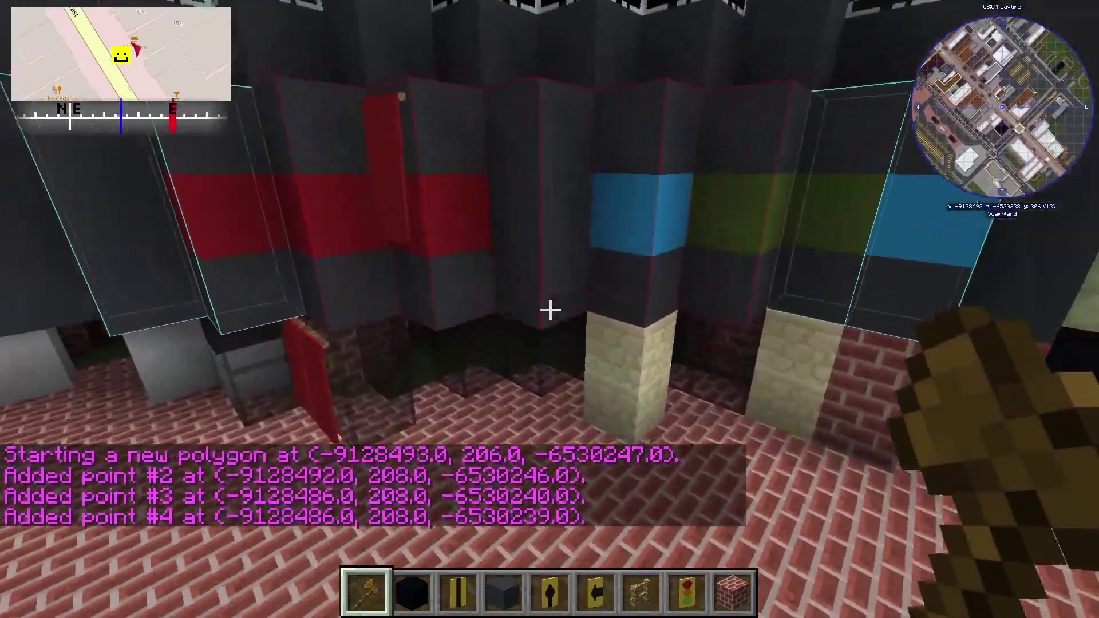
right_click(549, 310)
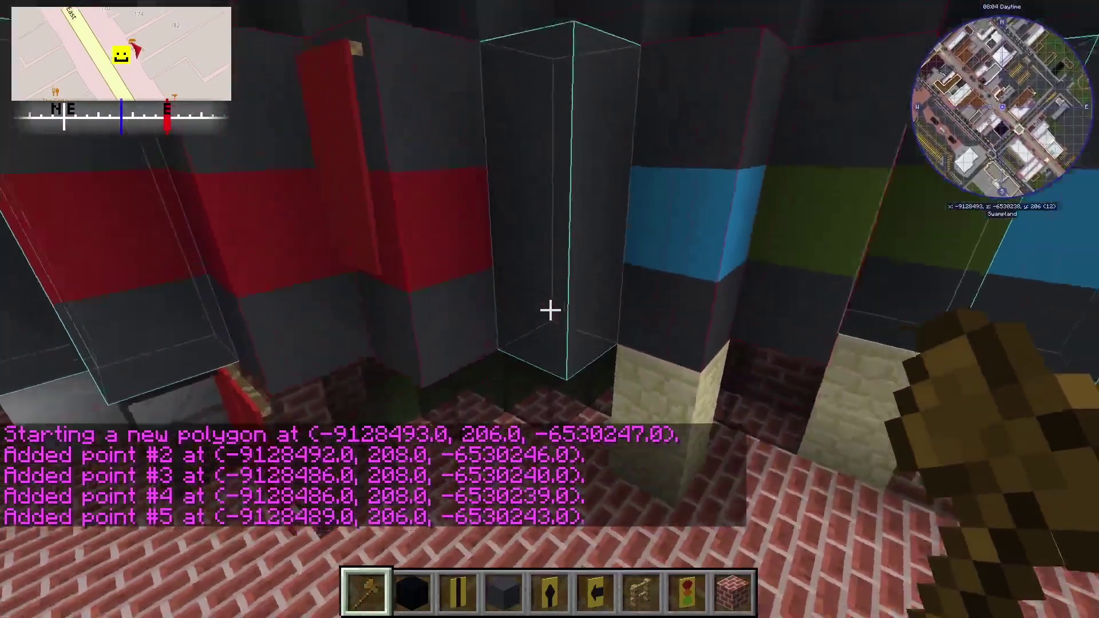
- Start a WorldEdit //replace command for the selected storefront facade
key(s)
key(slash)
text(/replace)
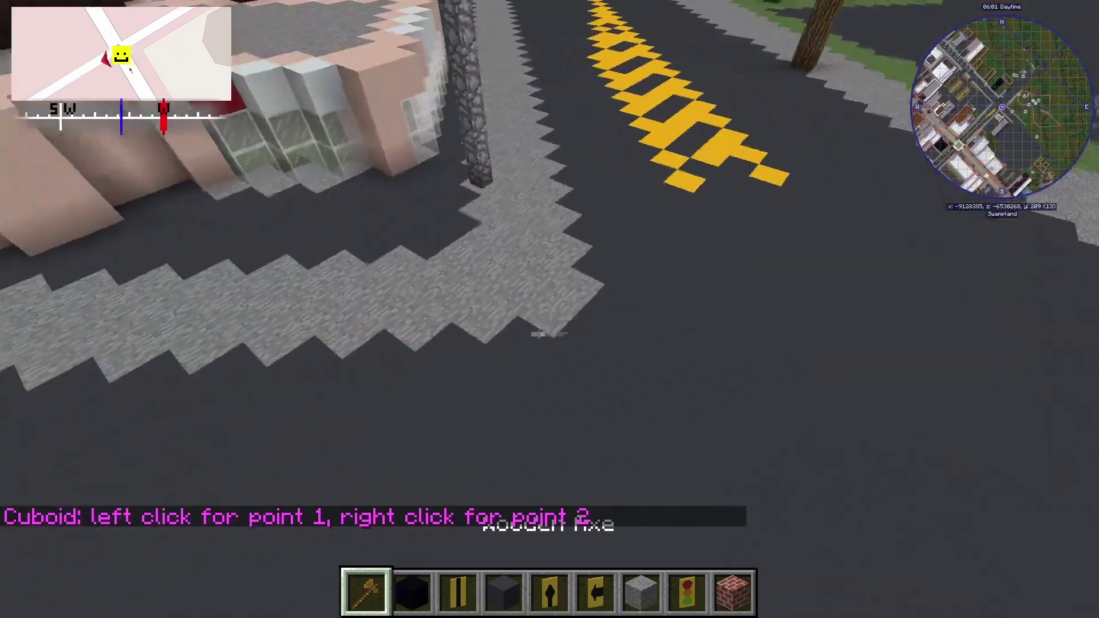
- Set the cuboid selection's two positions along the middle of the road, at (-9128385, 205, -6530280) and (-9128361, 205, -6530303)
key(w)
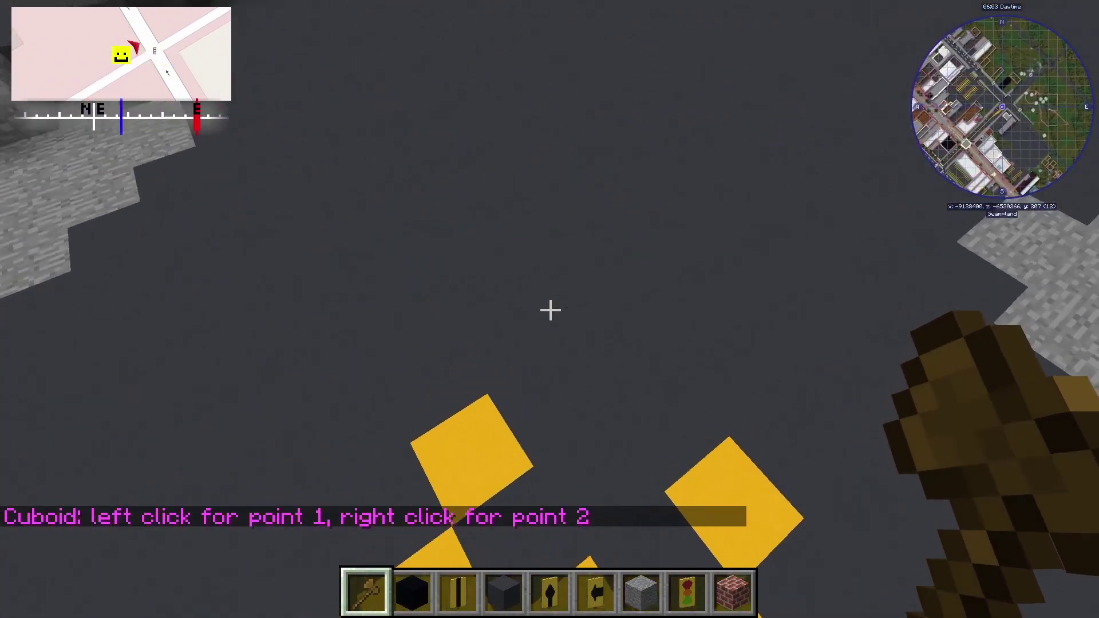
key(w)
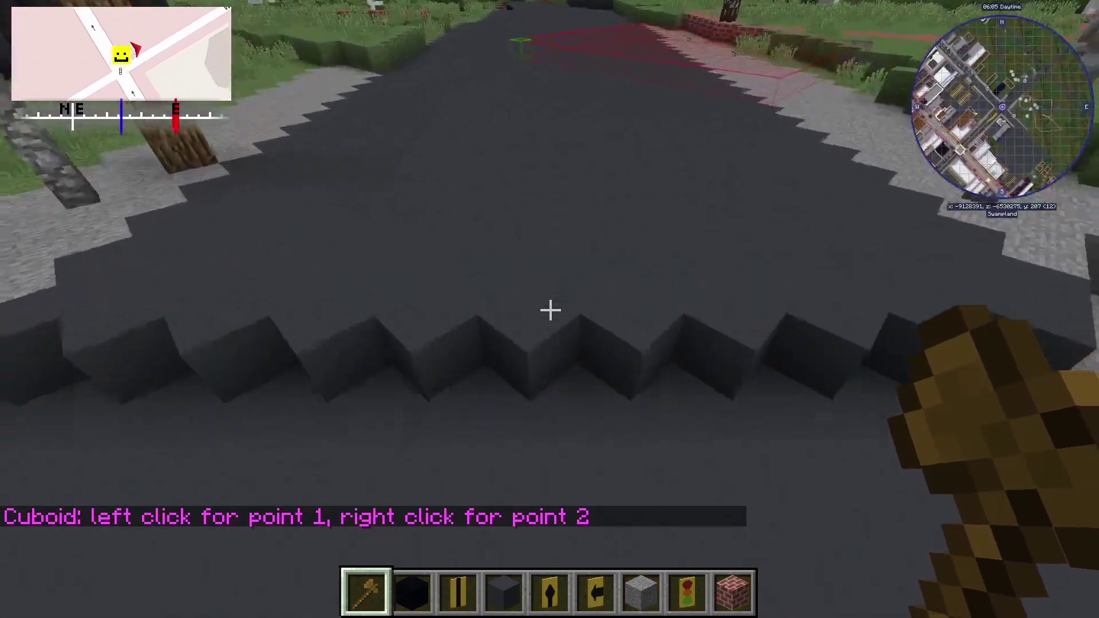
key(w)
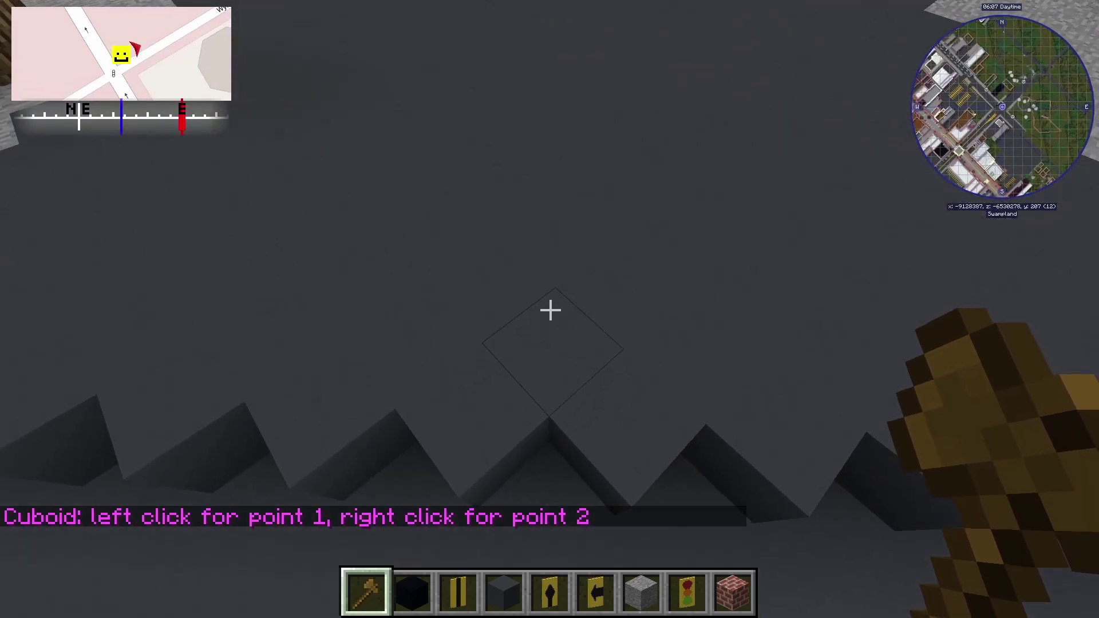
click(550, 310)
key(w)
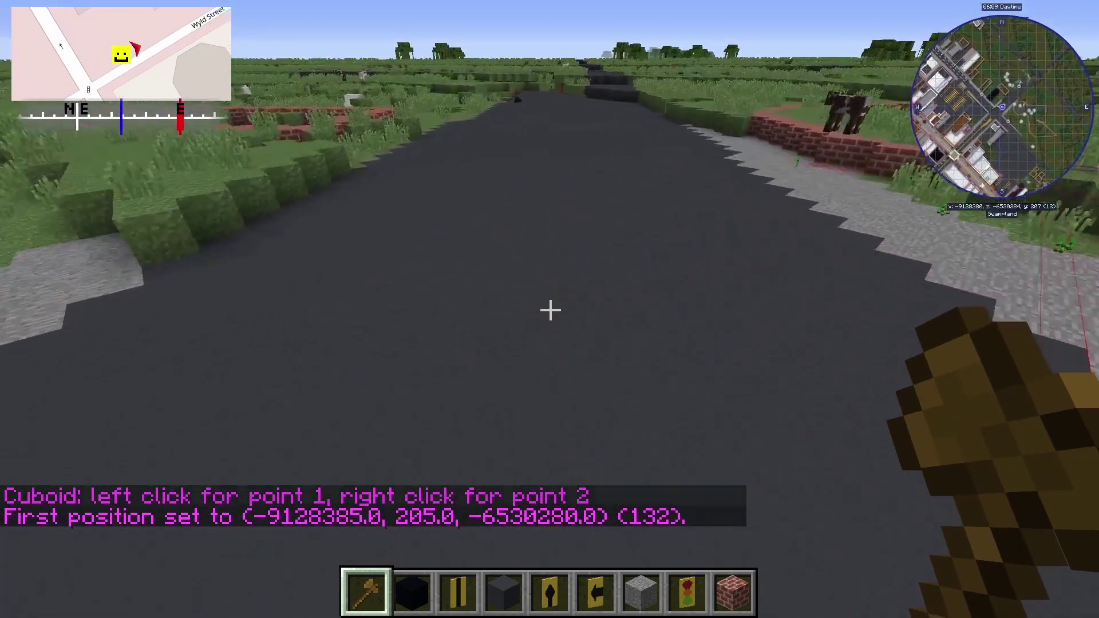
key(w)
right_click(550, 310)
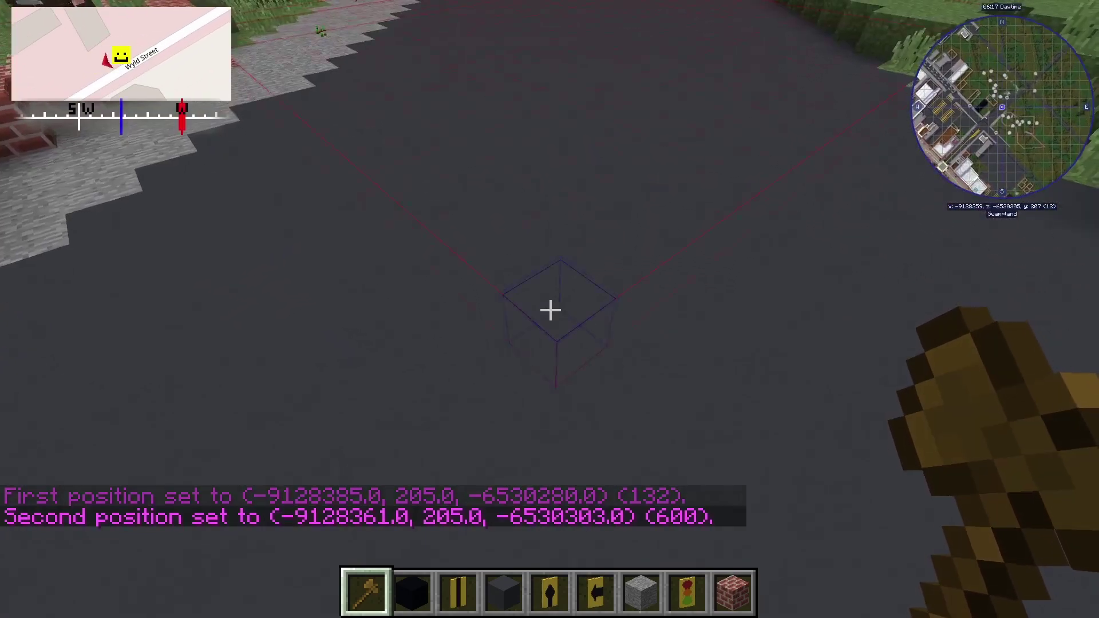
- Draw a line of block 251:4 between the two road positions with the WorldEdit //line command
key(space)
text(//)
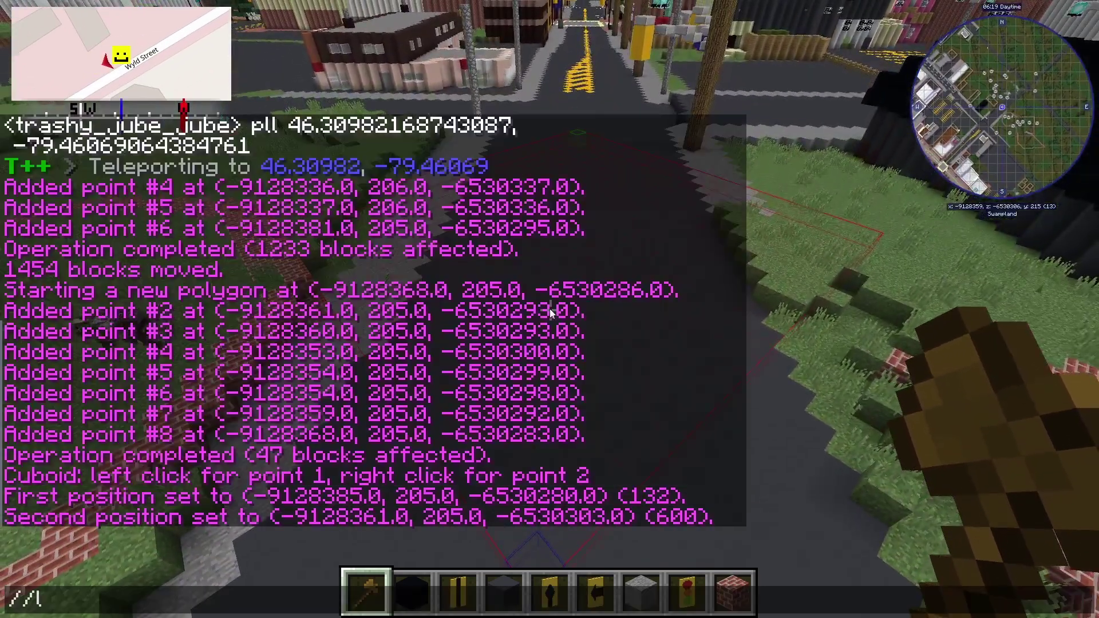
text(line 251:)
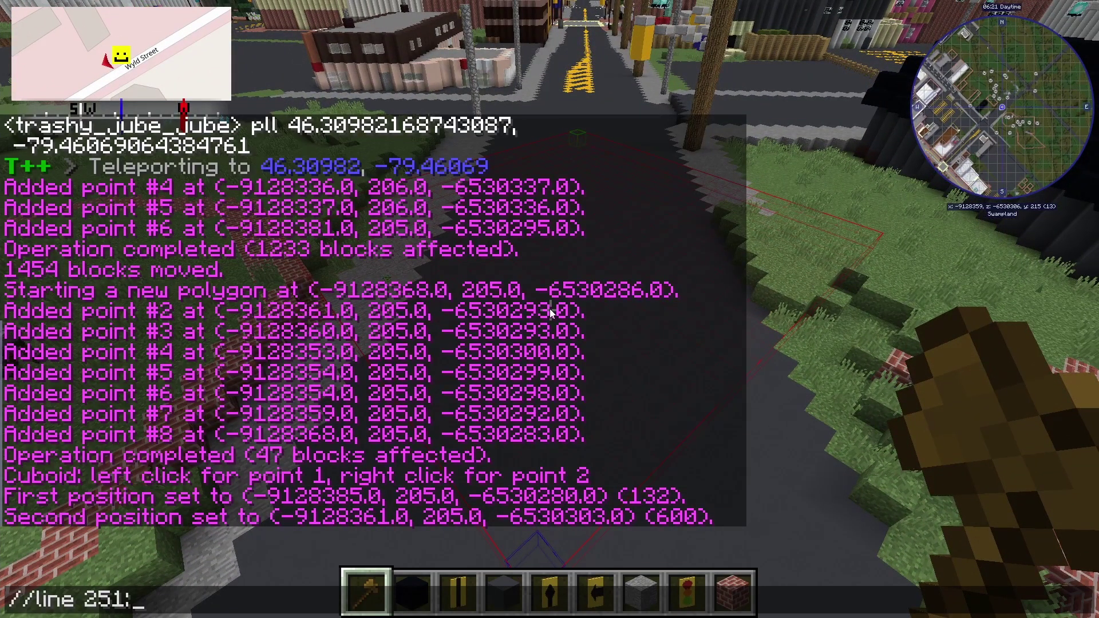
text(4)
key(Return)
- Copy the polygon selection around the wooden utility pole with the WorldEdit //copy command
key(w)
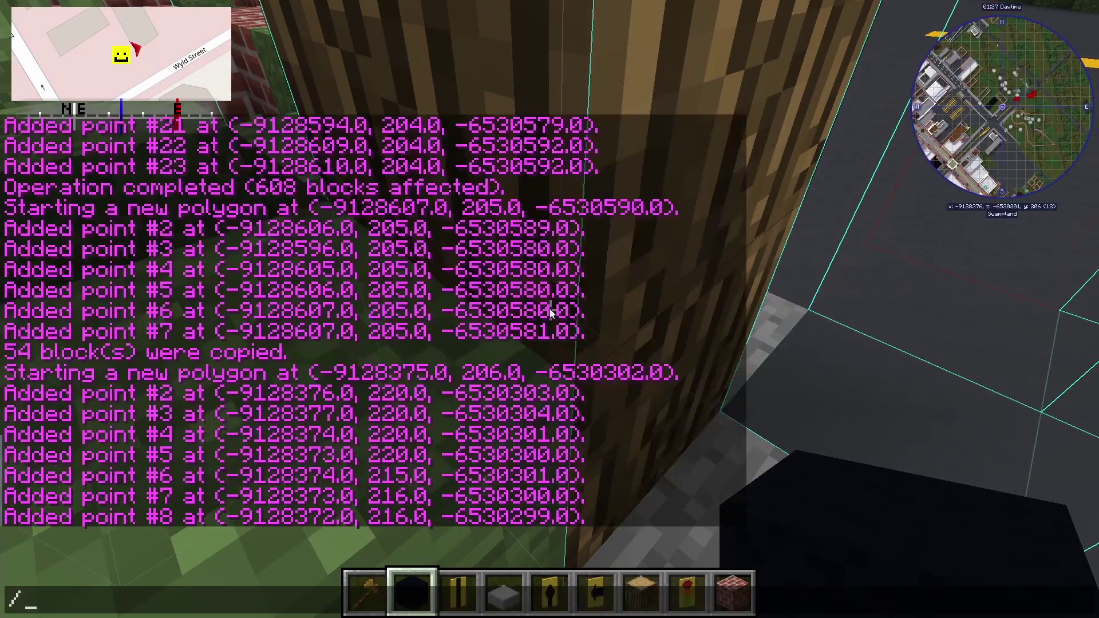
text(/copy)
key(Return)
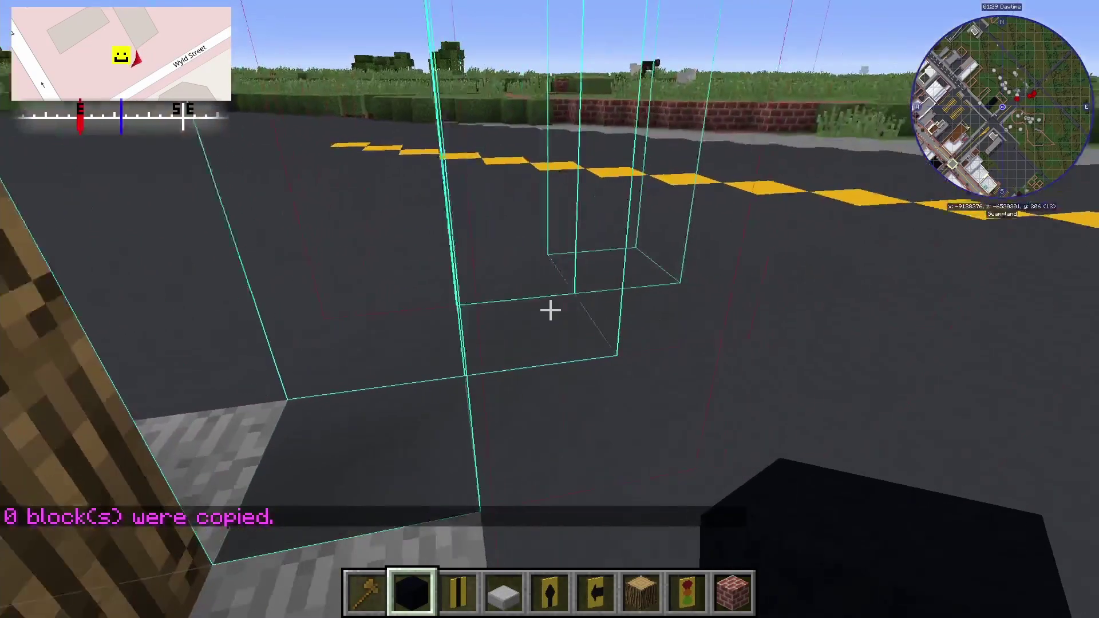
- Paste the copied utility pole on the grass beside the road at (-9128355, 206, -6530321) with //paste
key(w)
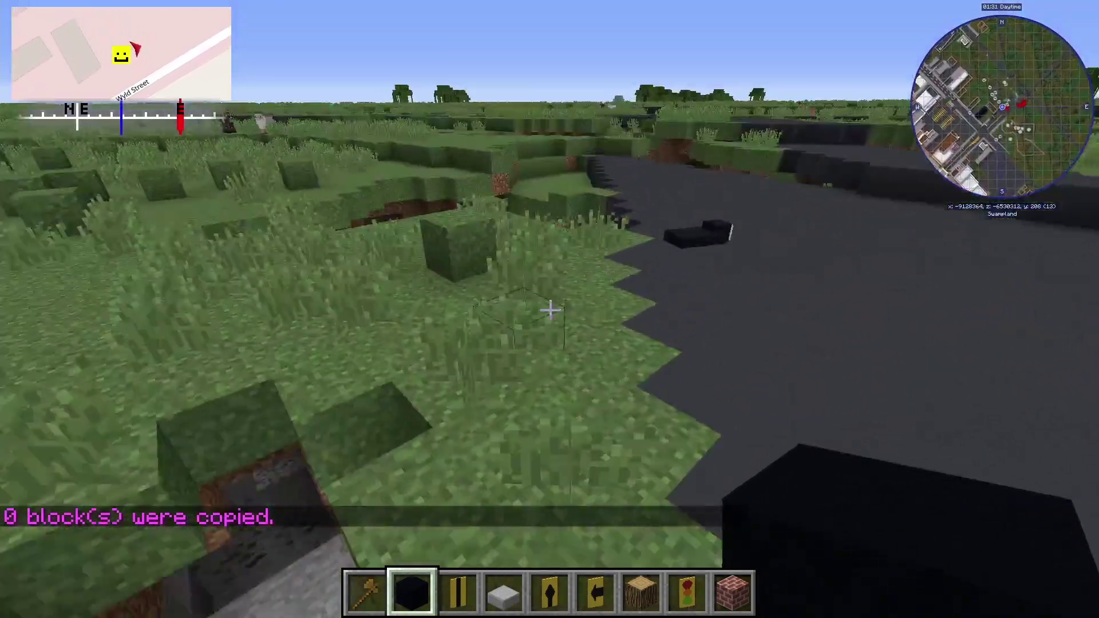
text(w)
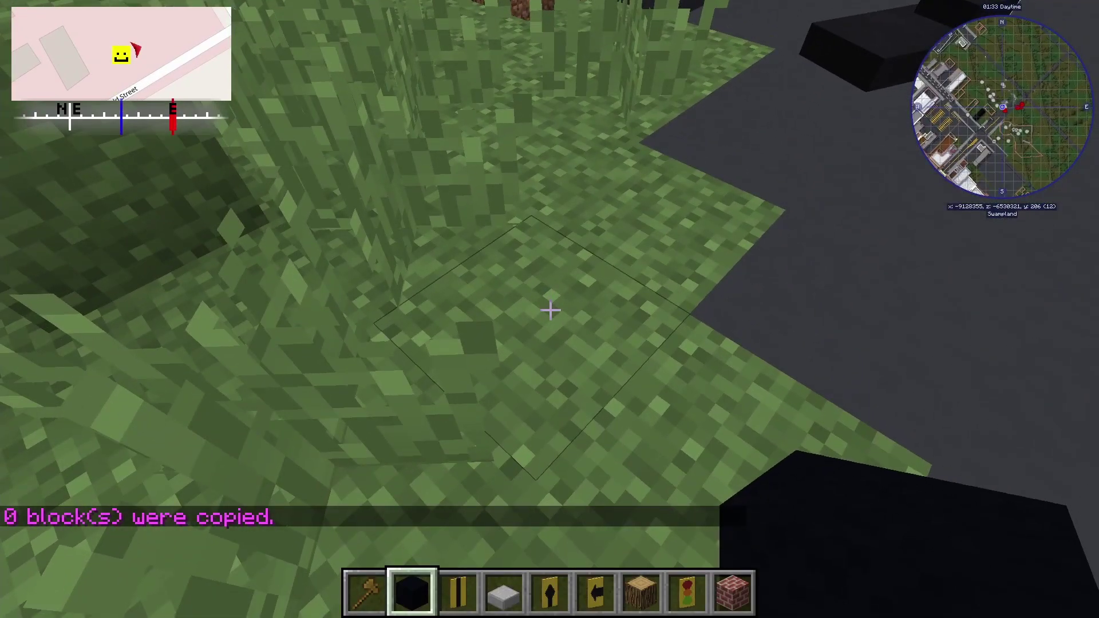
text(//paste)
key(Return)
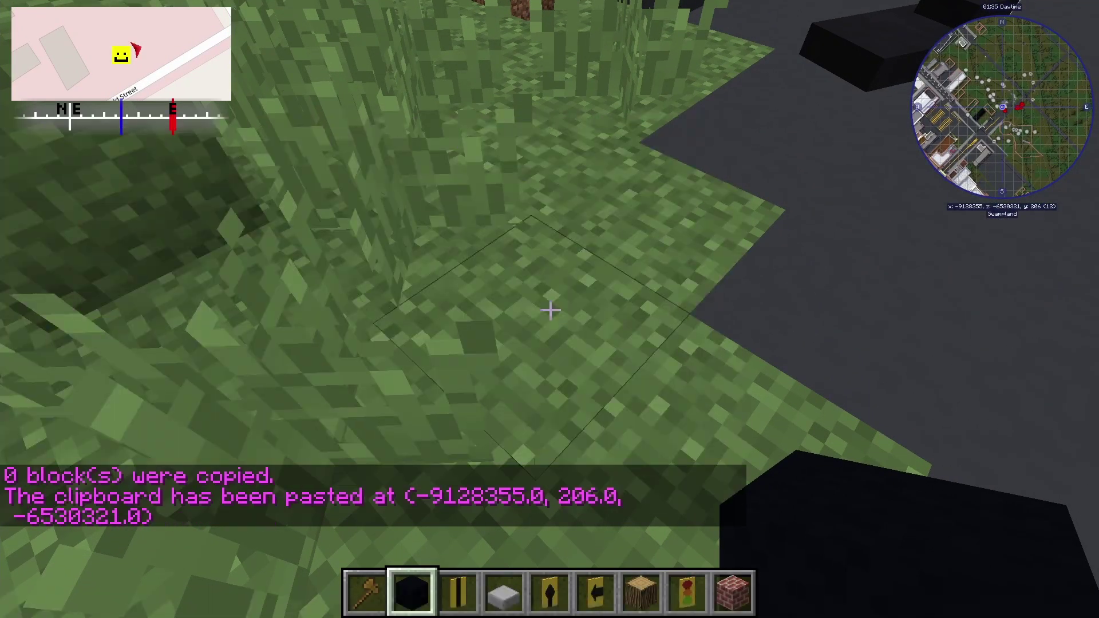
- Undo the utility pole paste with //undo and restore it with //redo
text(//undo)
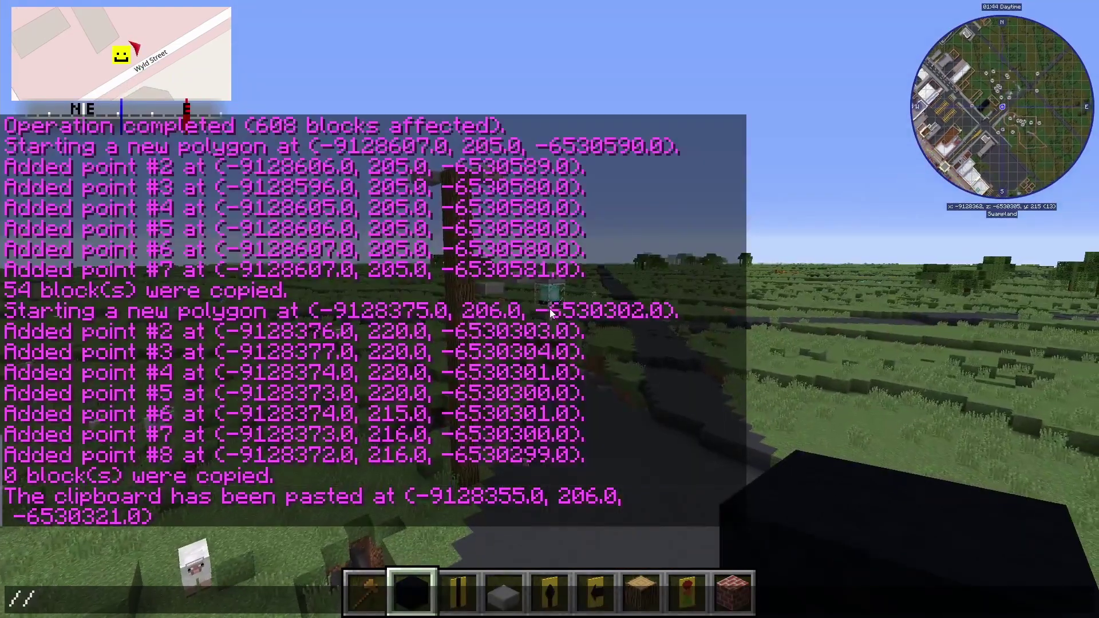
key(Return)
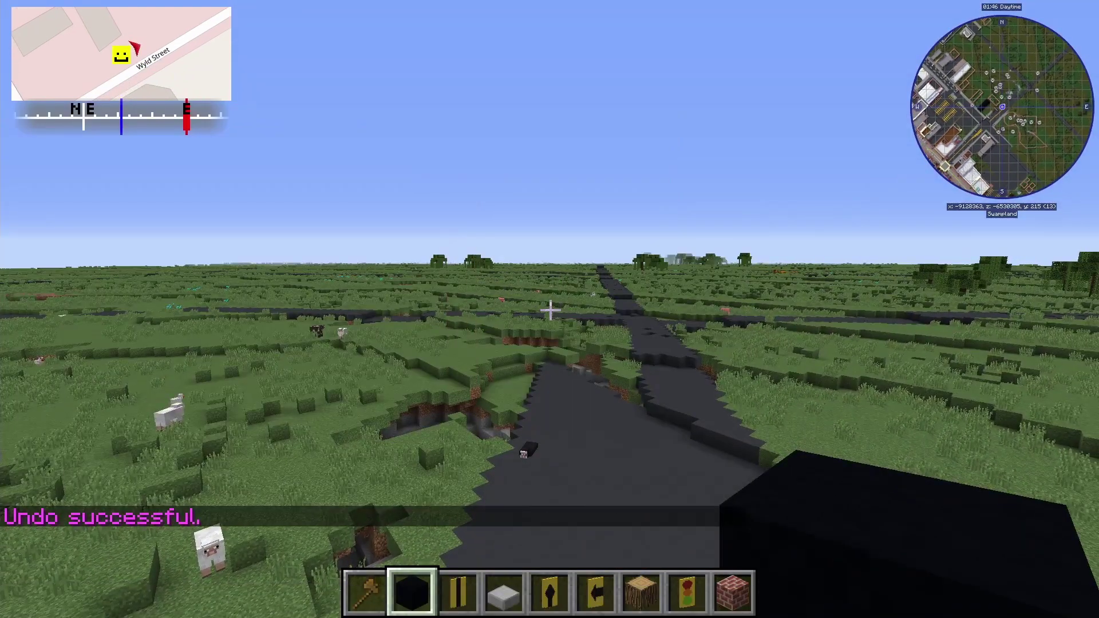
text(//redo)
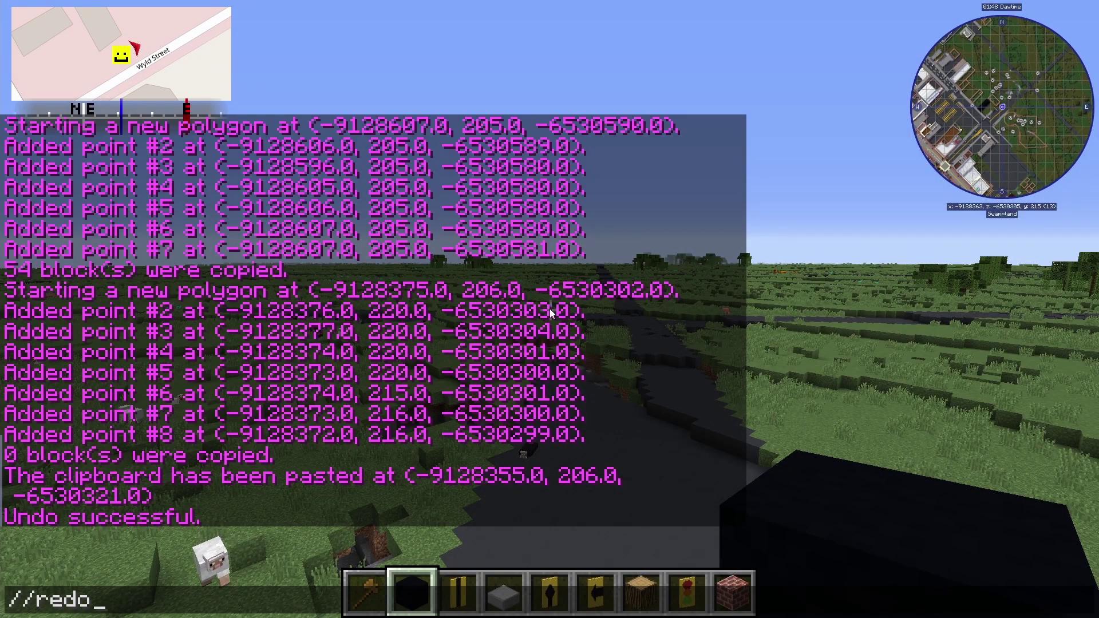
key(Return)
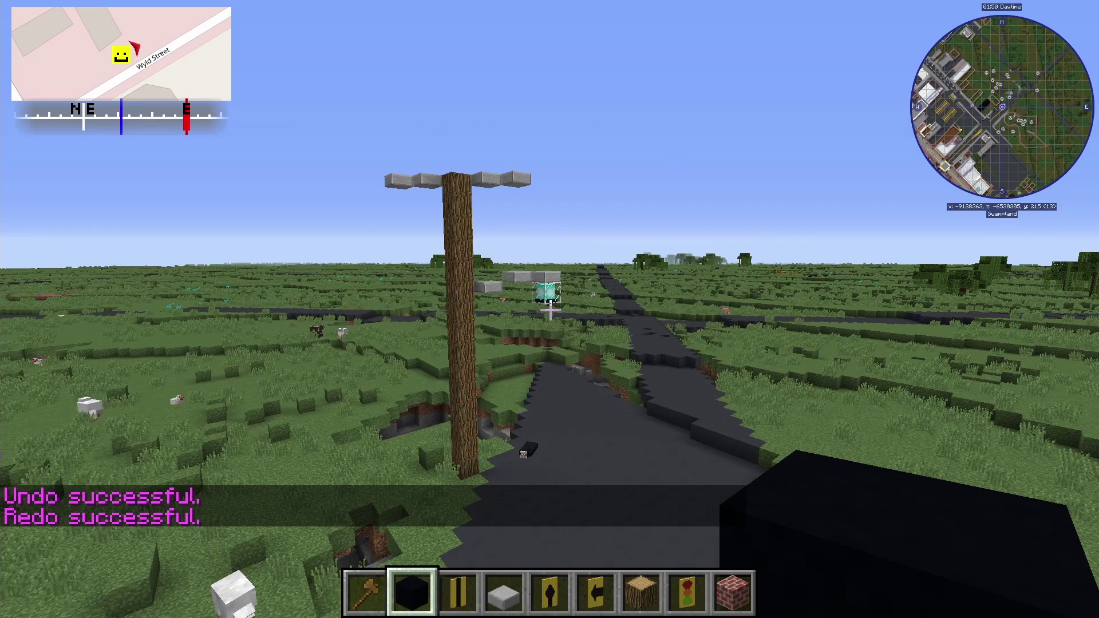